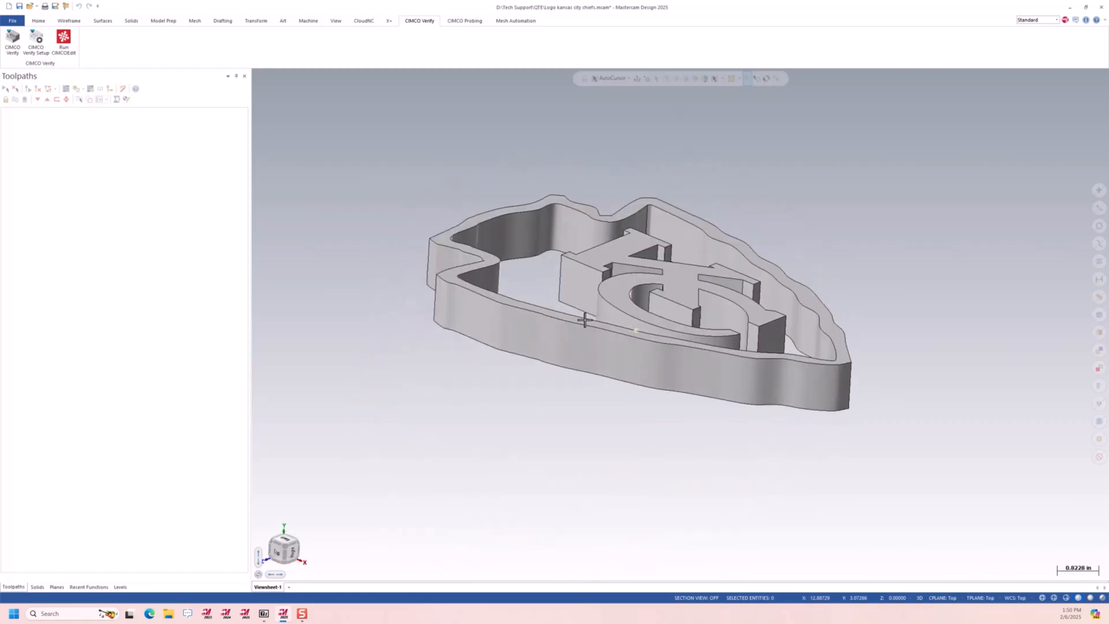
Set up Align to Plane on the Top plane, using the KC lettering's upper face and one of its edges for alignment
right_click(893, 194)
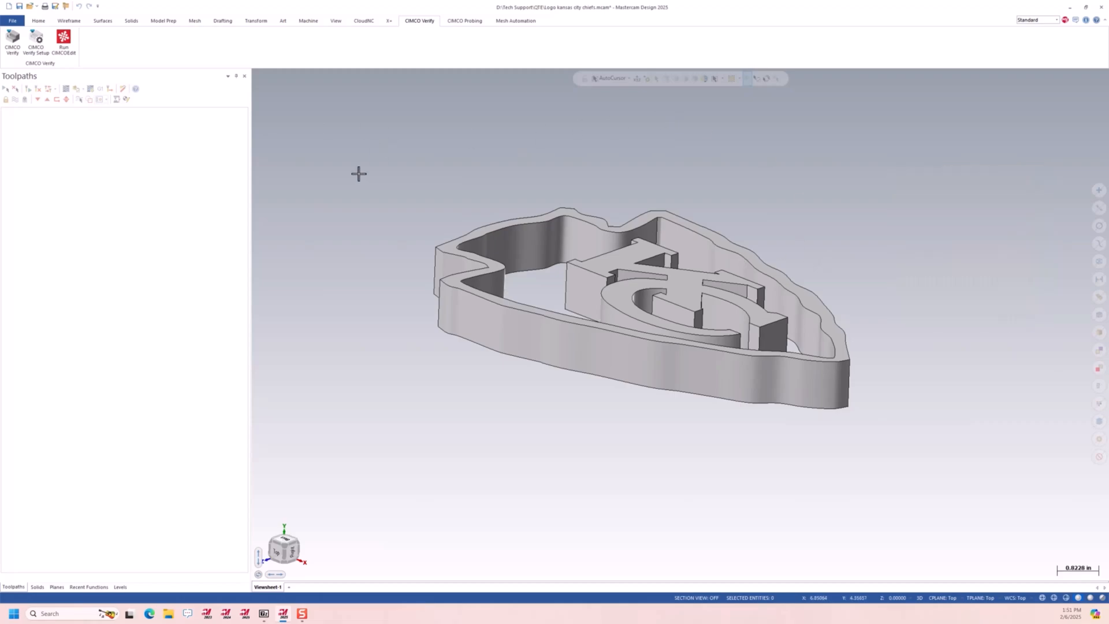
right_click(800, 142)
click(824, 190)
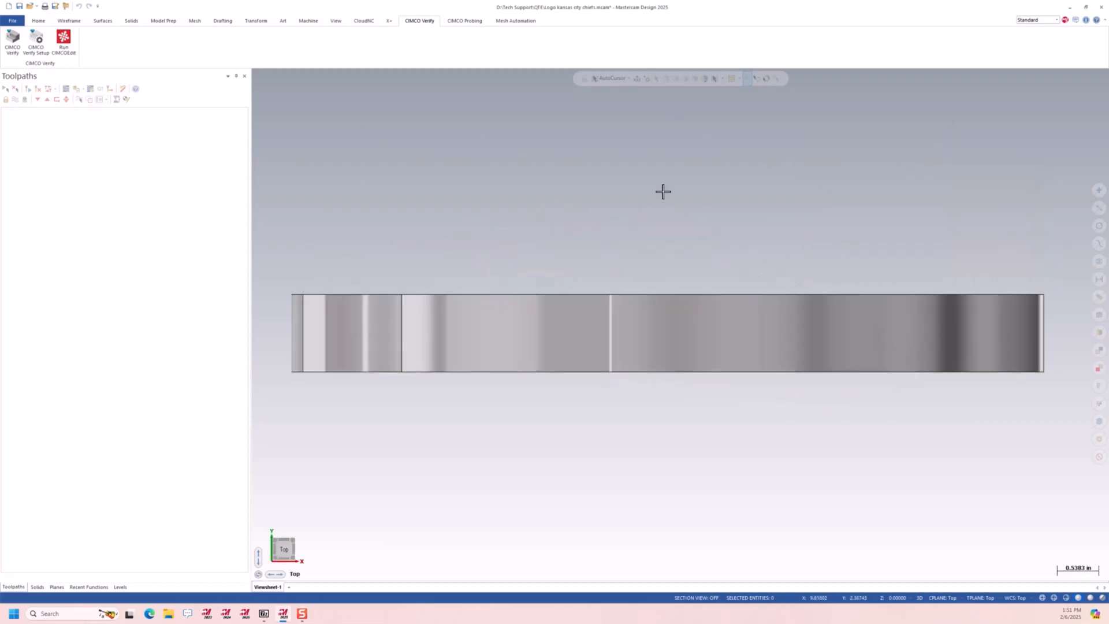
click(164, 22)
middle_drag(290, 108, 470, 218)
click(279, 42)
mouse_move(612, 202)
middle_down()
mouse_move(557, 228)
mouse_move(587, 240)
mouse_move(565, 232)
middle_up()
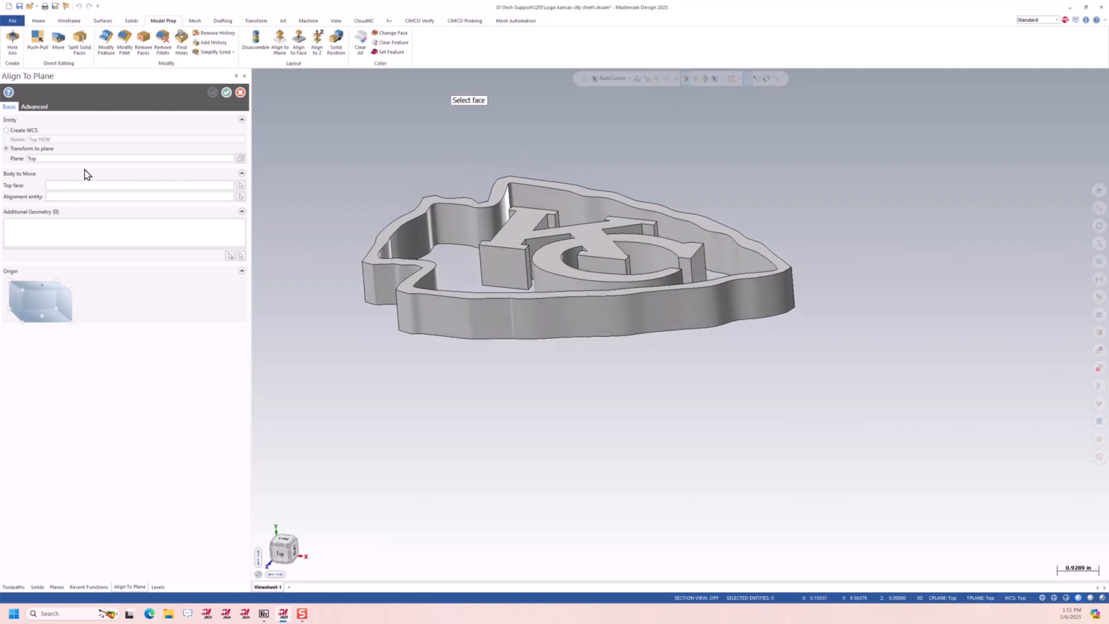
click(600, 239)
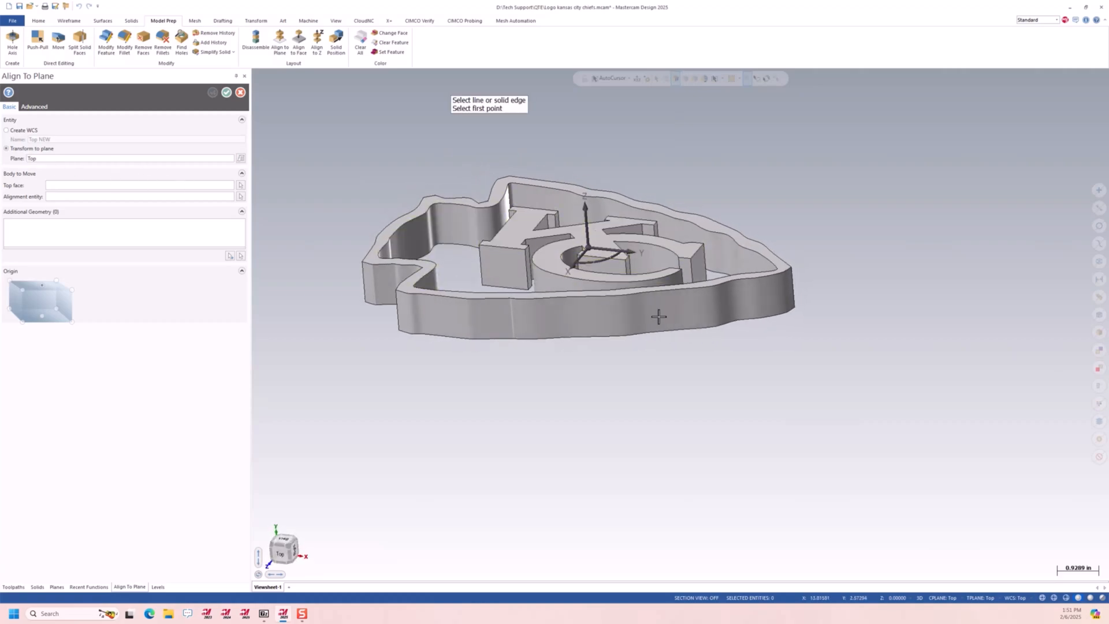
click(645, 227)
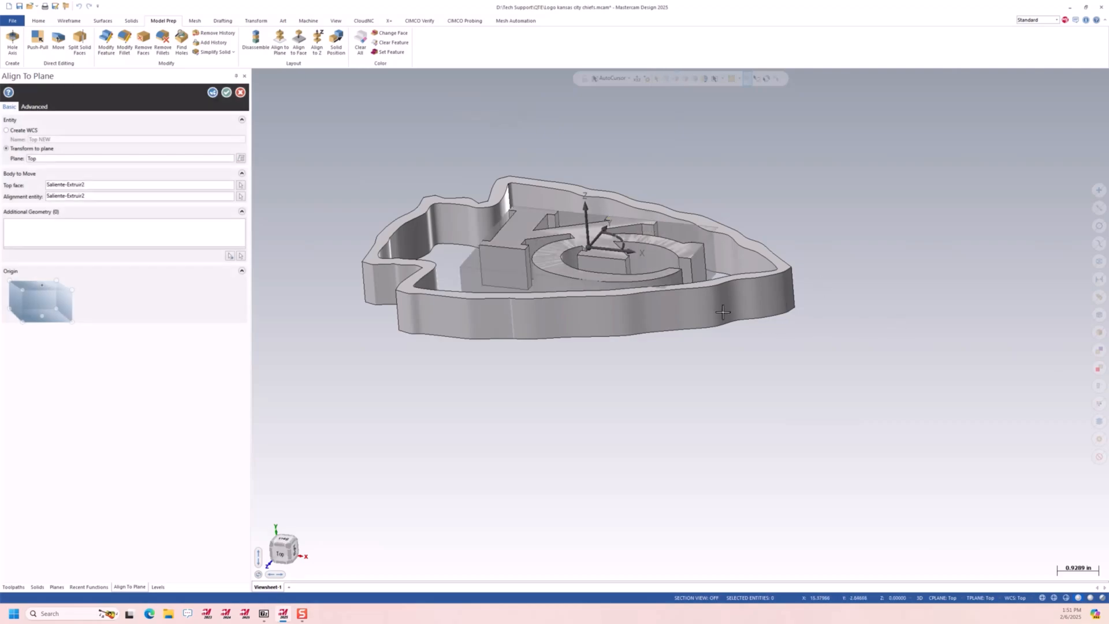
Include the arrowhead border body as additional geometry and apply the alignment to the Top plane
click(230, 255)
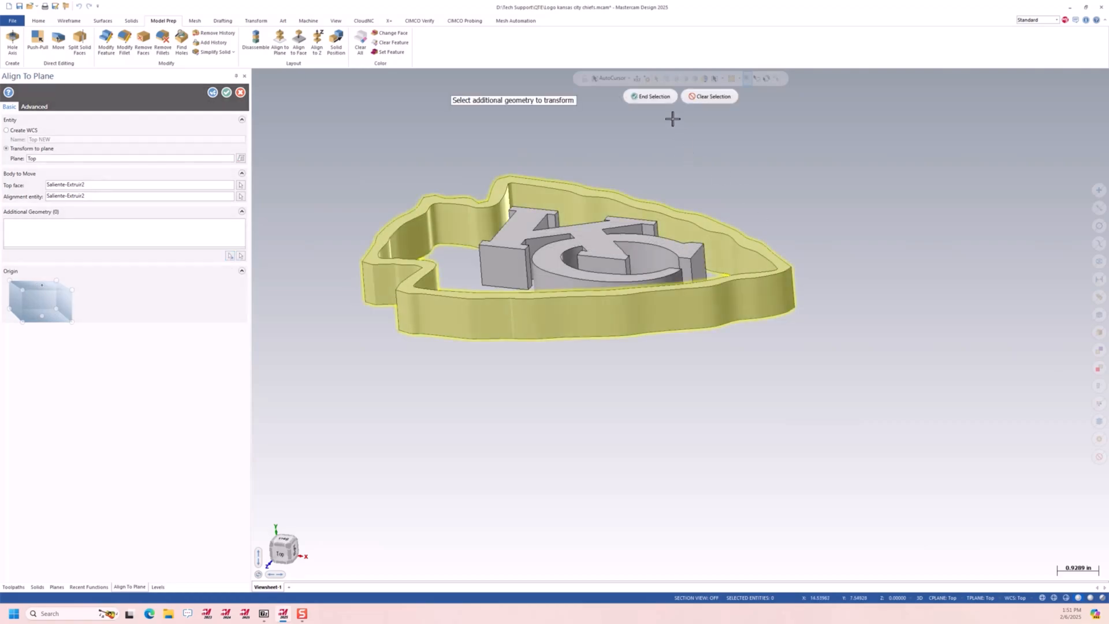
click(650, 96)
middle_drag(828, 393, 445, 277)
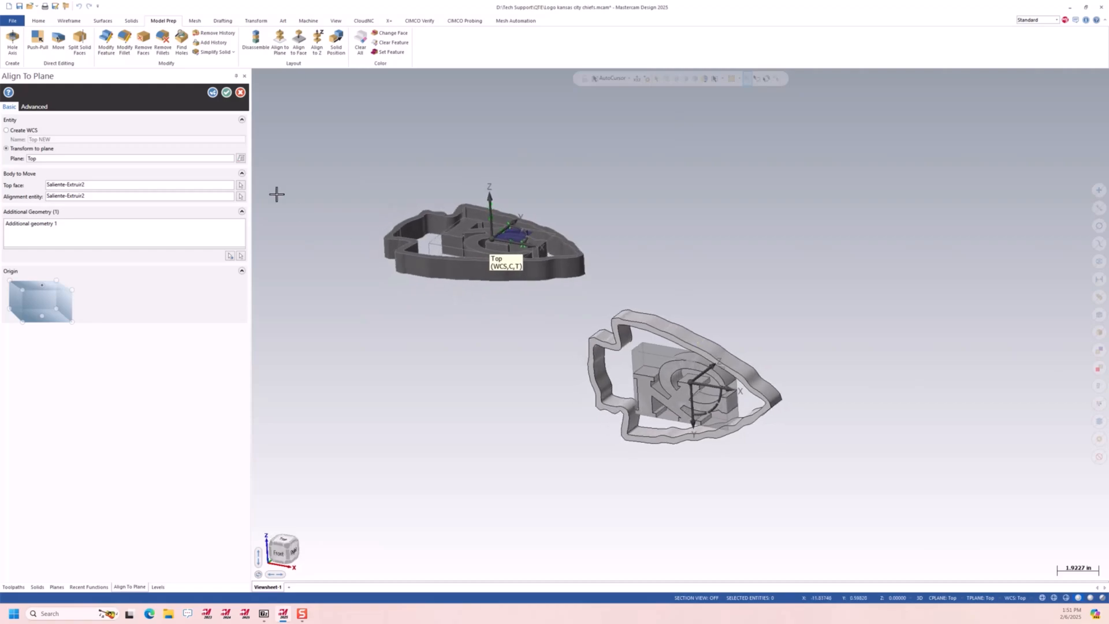
click(226, 93)
Examine the realigned logo from the Top view and at an angle
right_click(627, 137)
click(663, 189)
right_click(789, 240)
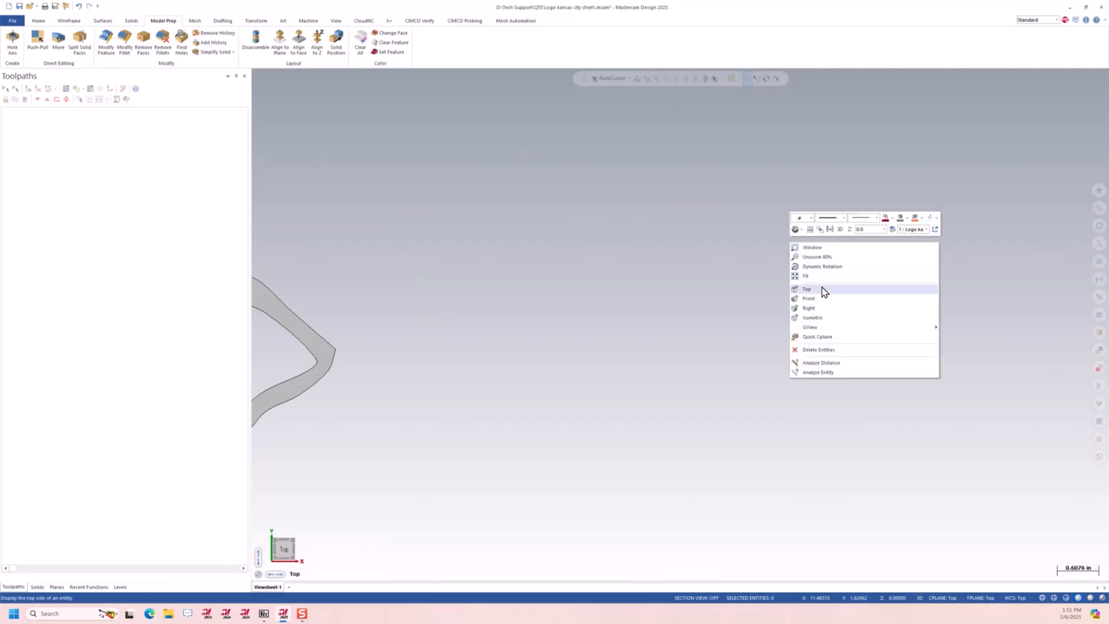
click(817, 278)
middle_drag(712, 303, 593, 247)
scroll(591, 245, down, 3)
mouse_move(638, 302)
middle_down()
mouse_move(637, 286)
mouse_move(648, 299)
middle_up()
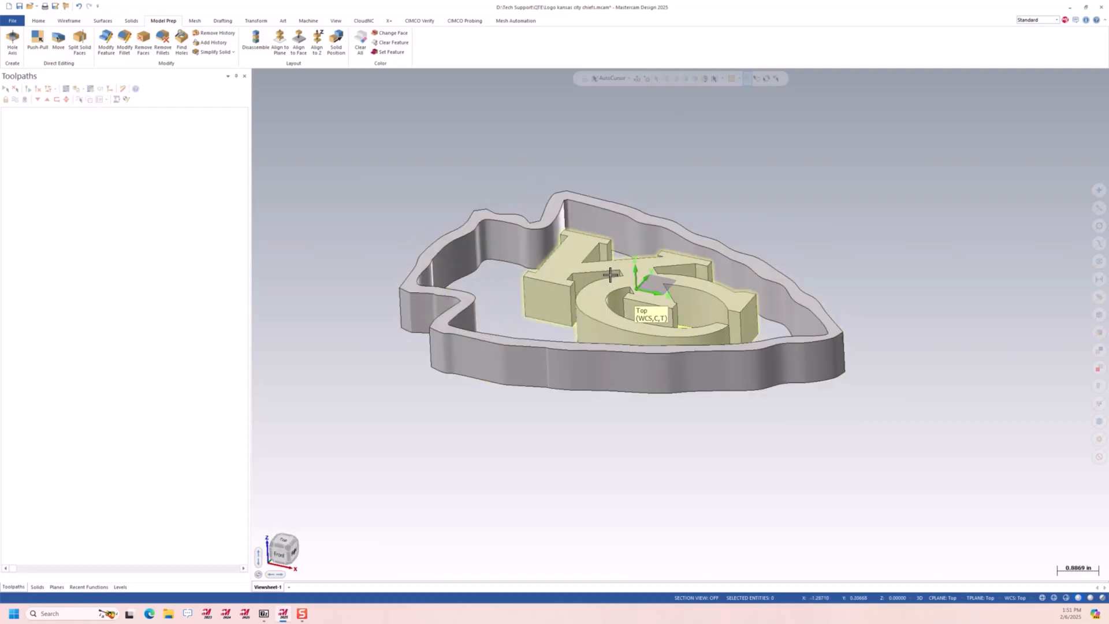
Add a mill machine group using the MPMASTER_VERTICAL machine definition
click(308, 21)
click(12, 46)
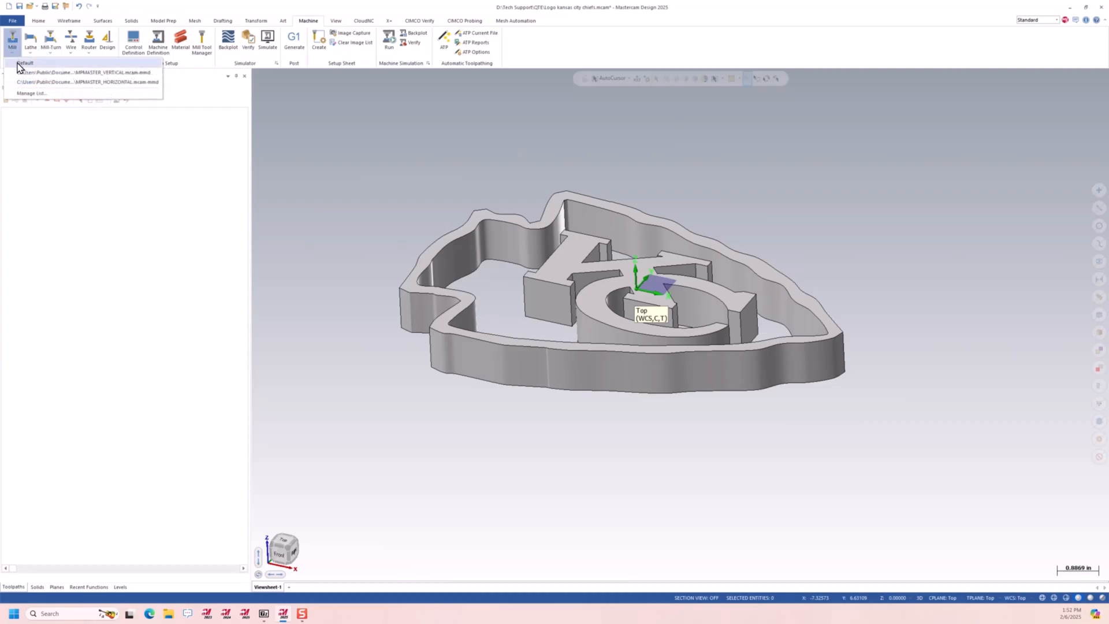
click(42, 72)
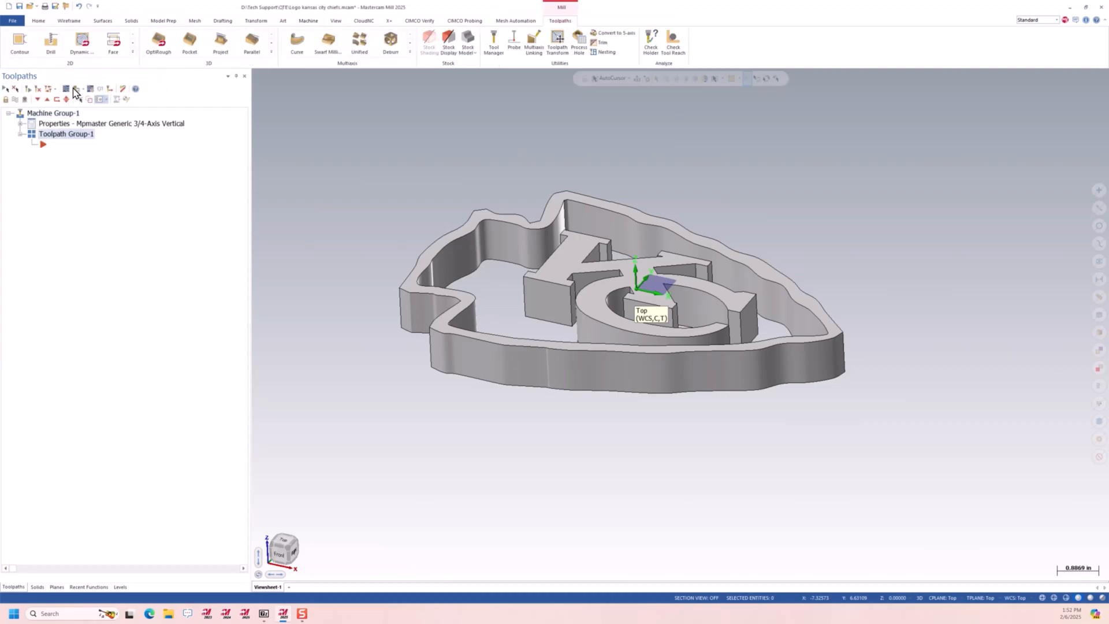
In the machine group setup, assign the KC lettering and arrowhead border solids as the master model
click(20, 124)
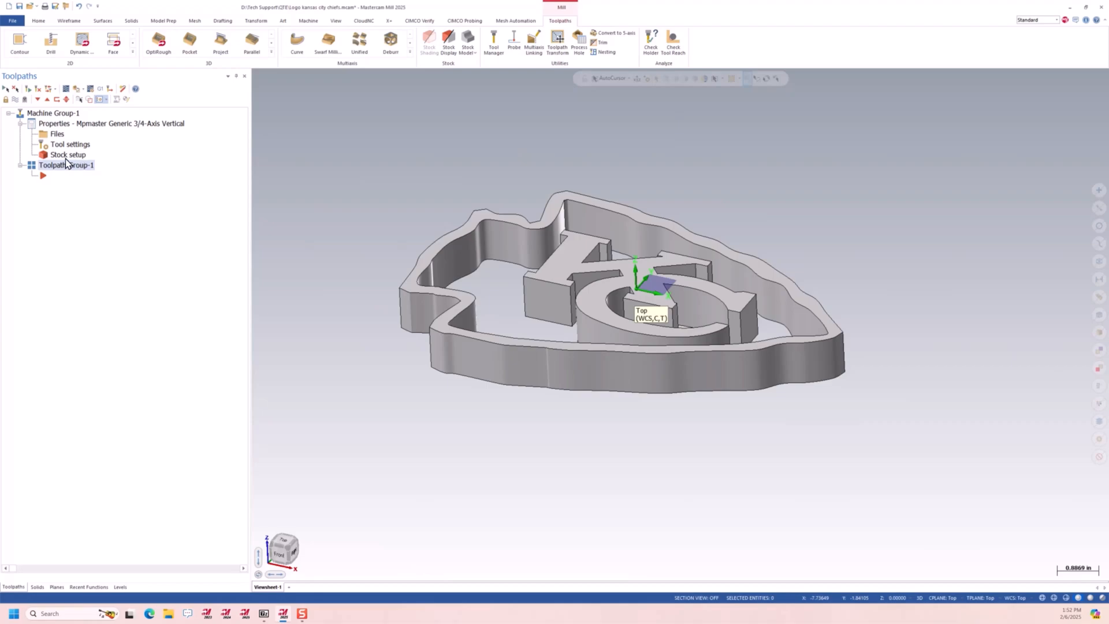
click(60, 144)
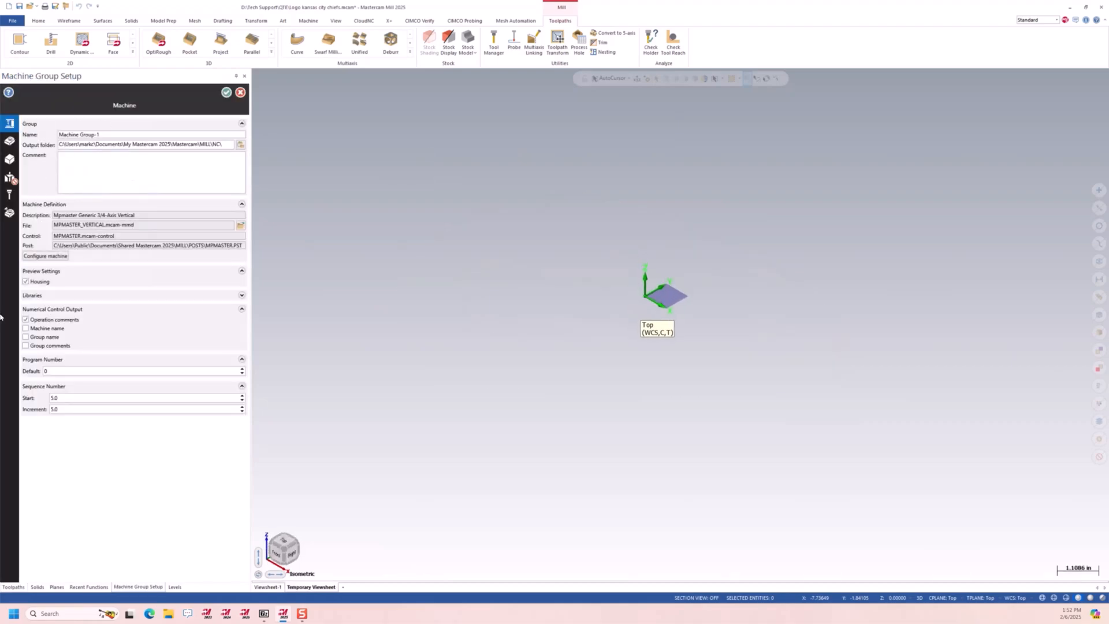
click(9, 142)
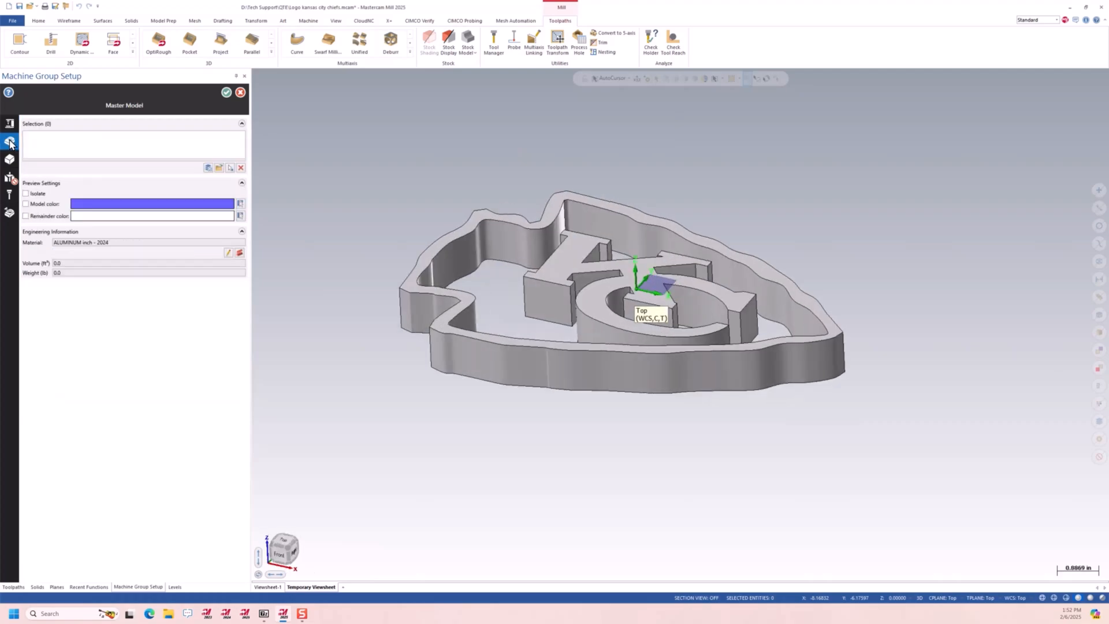
click(231, 167)
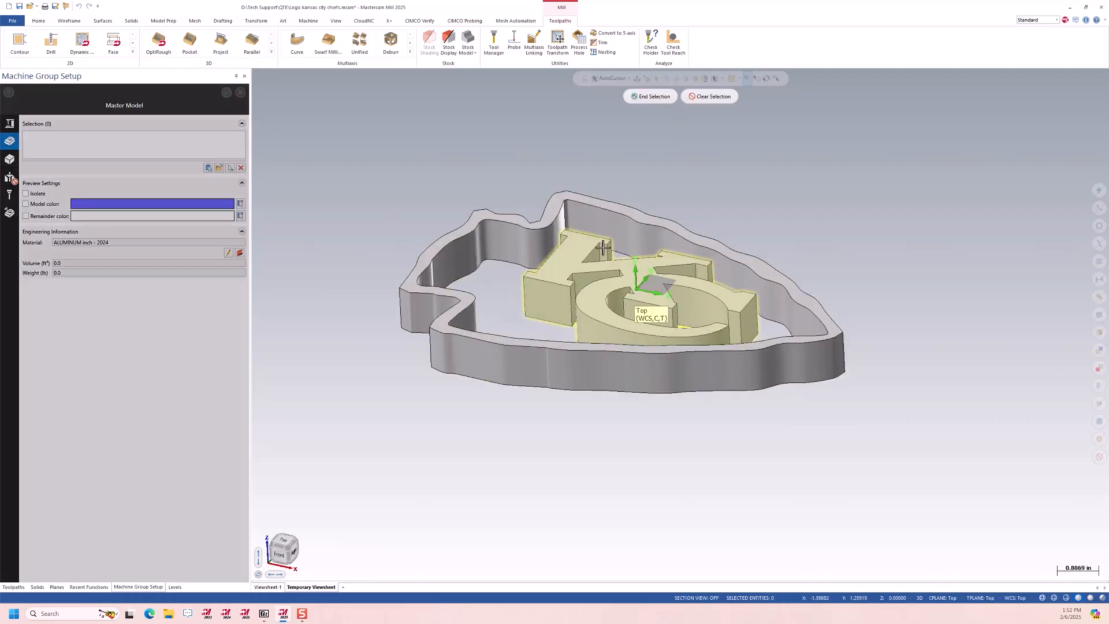
click(652, 96)
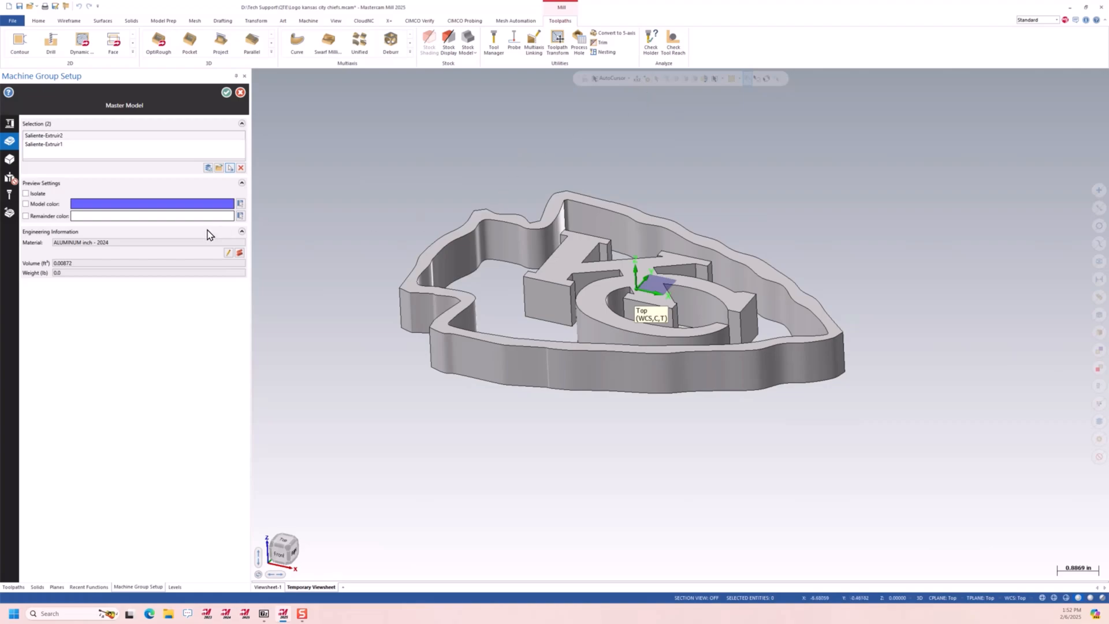
Create rectangular stock bounding both the lettering and the arrowhead border
click(9, 160)
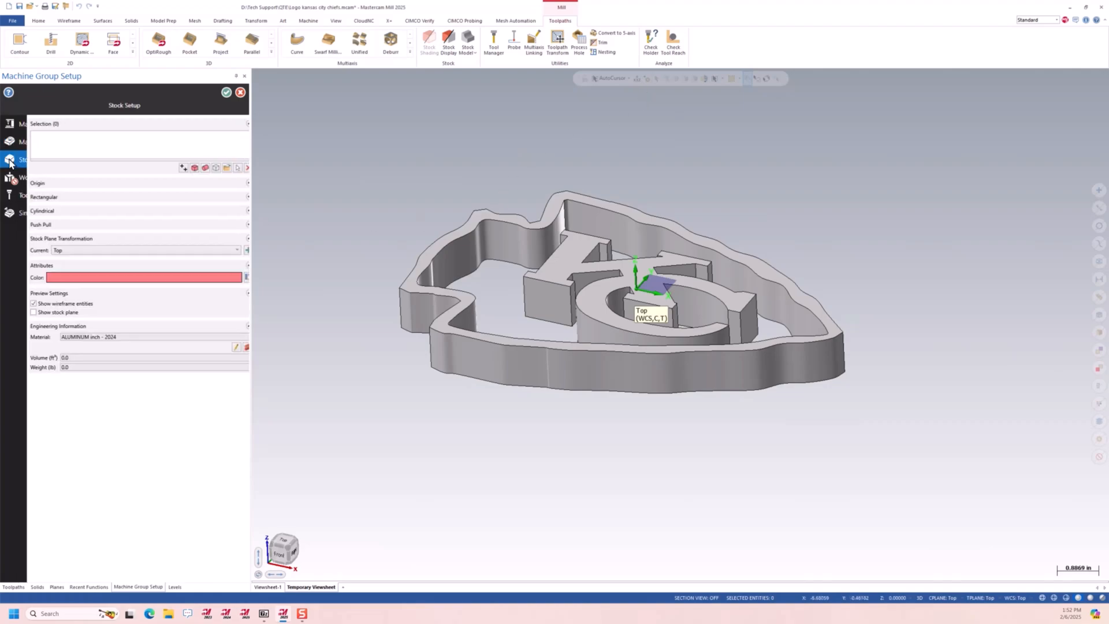
click(187, 168)
drag(325, 161, 953, 440)
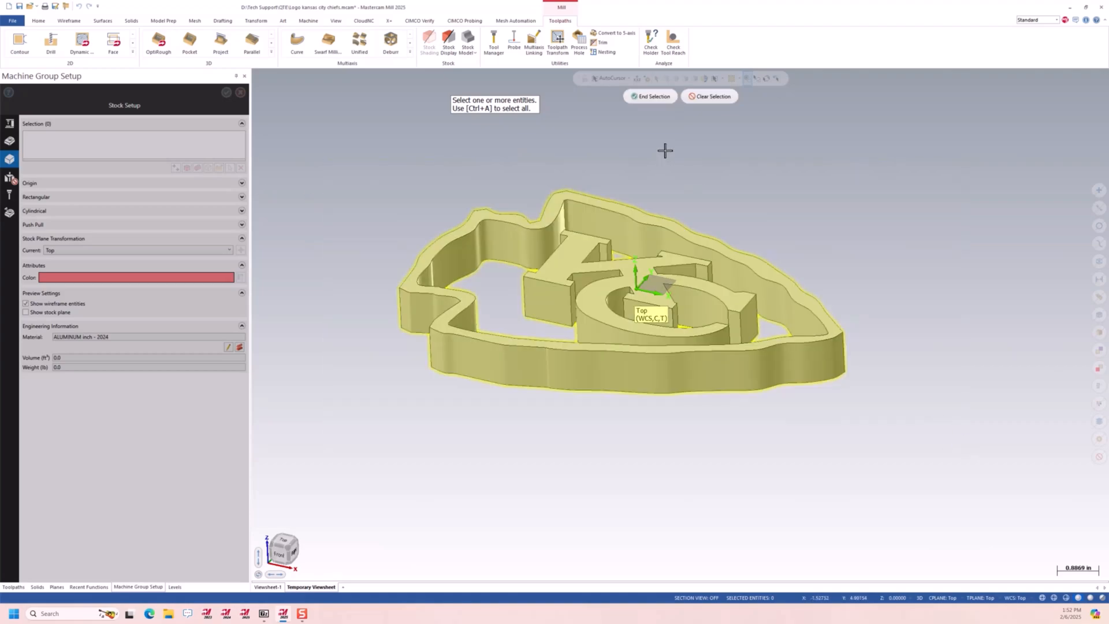
click(651, 97)
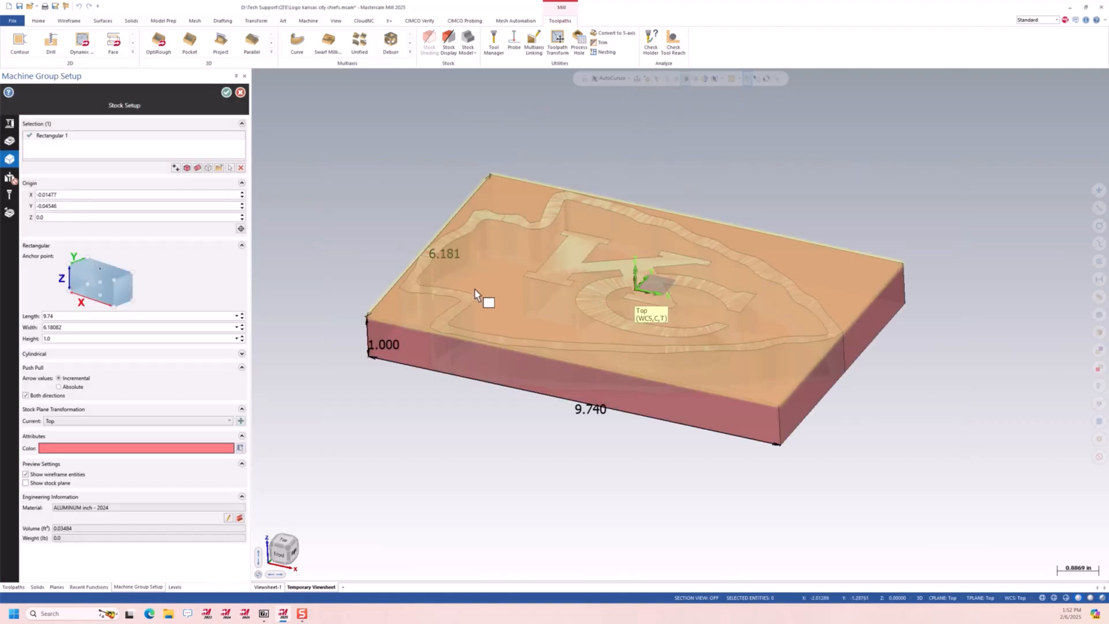
Limit the stock push-pull to one direction and raise the stock's top face by 0.05 in
click(33, 398)
click(633, 278)
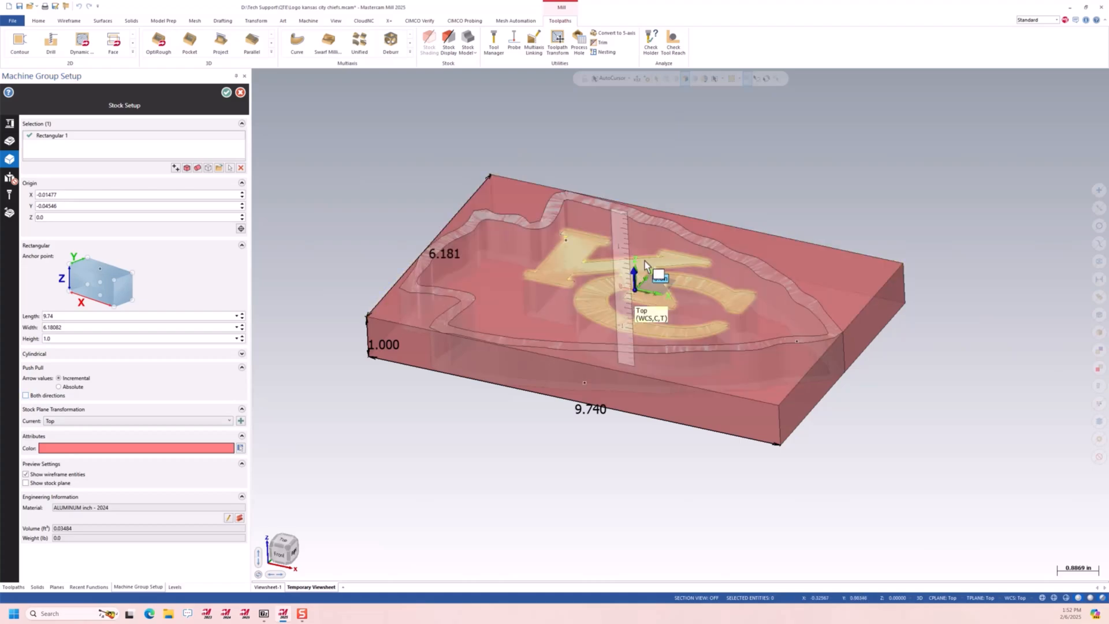
text(0.05)
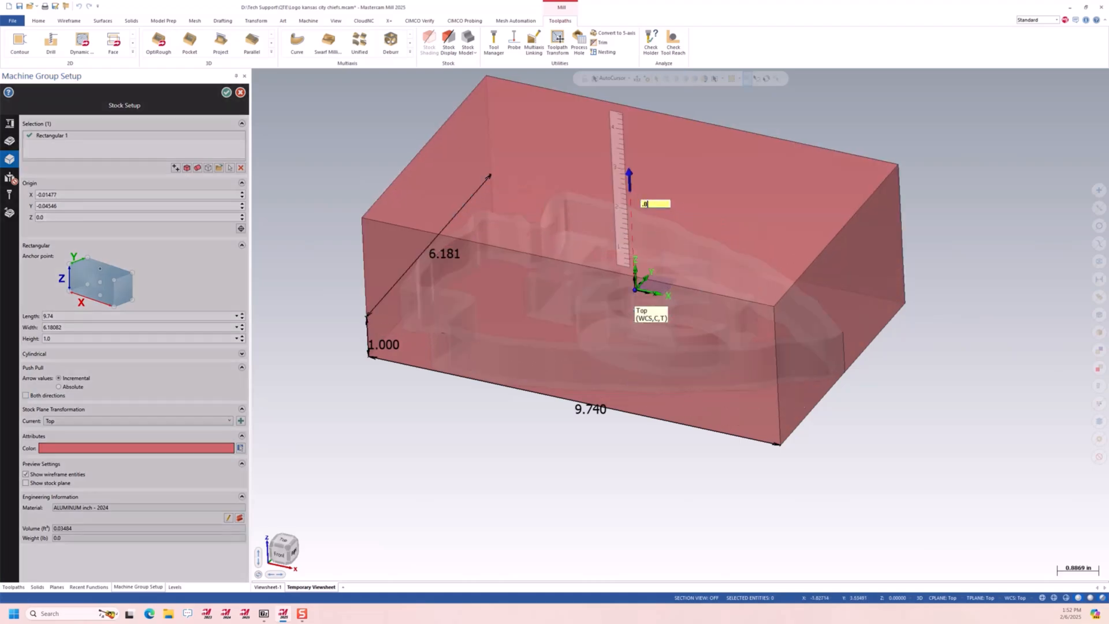
key(Return)
Extend the stock's bottom face downward to a total height of 1.25 in
middle_drag(678, 389, 743, 435)
drag(629, 428, 651, 475)
middle_drag(537, 218, 421, 389)
With push-pull in both directions, enlarge the stock to 10.14 in long and 6.58082 in wide, and accept the setup
click(33, 398)
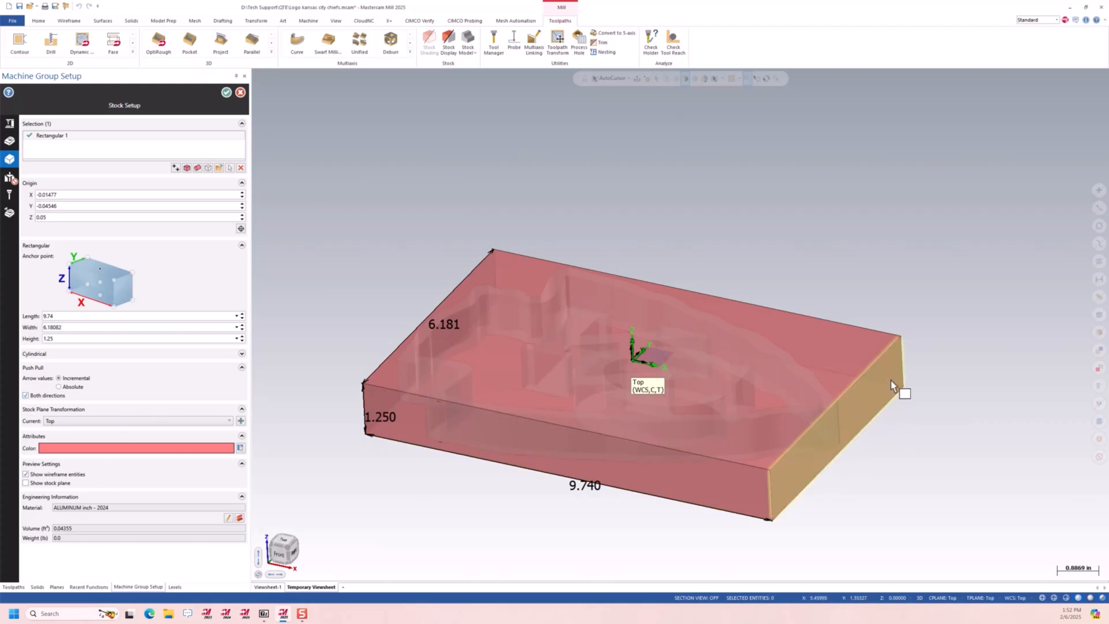
drag(853, 416, 938, 455)
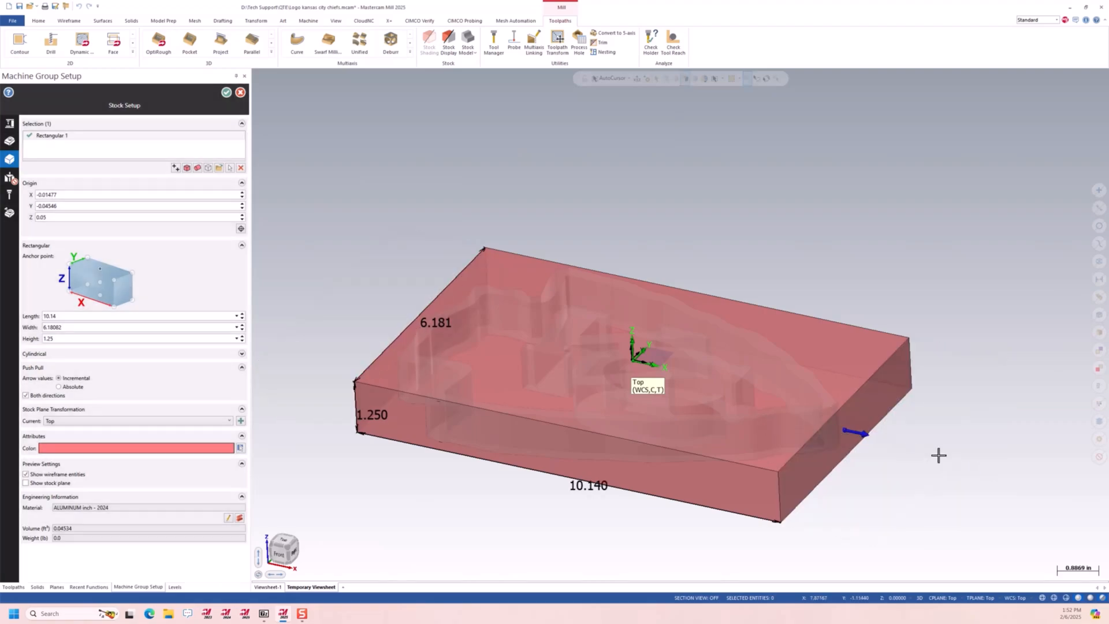
drag(561, 458, 525, 527)
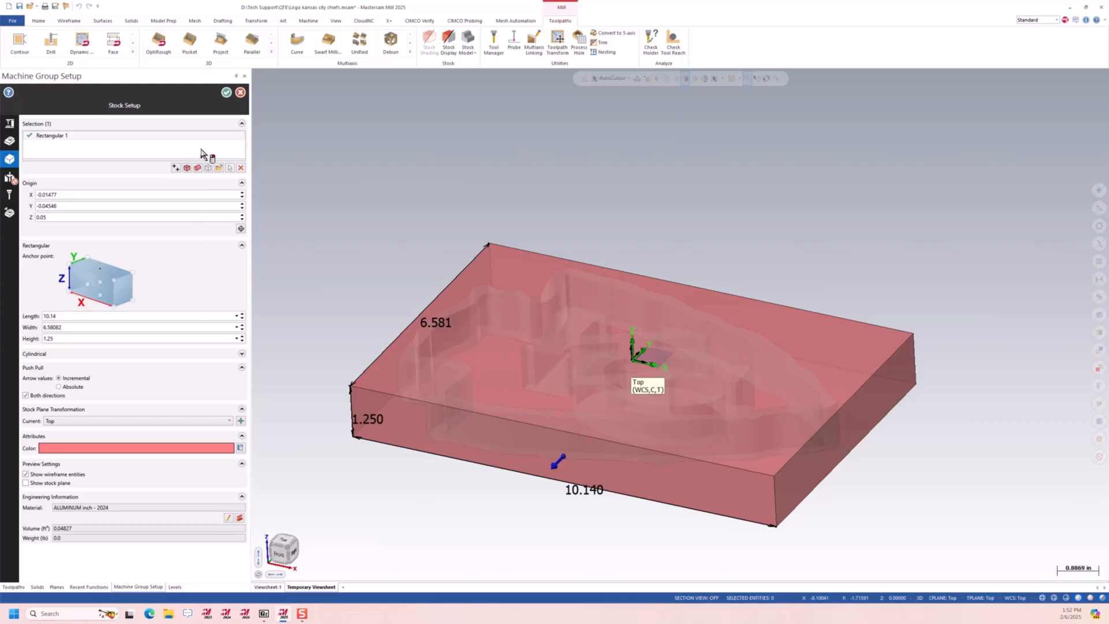
click(227, 93)
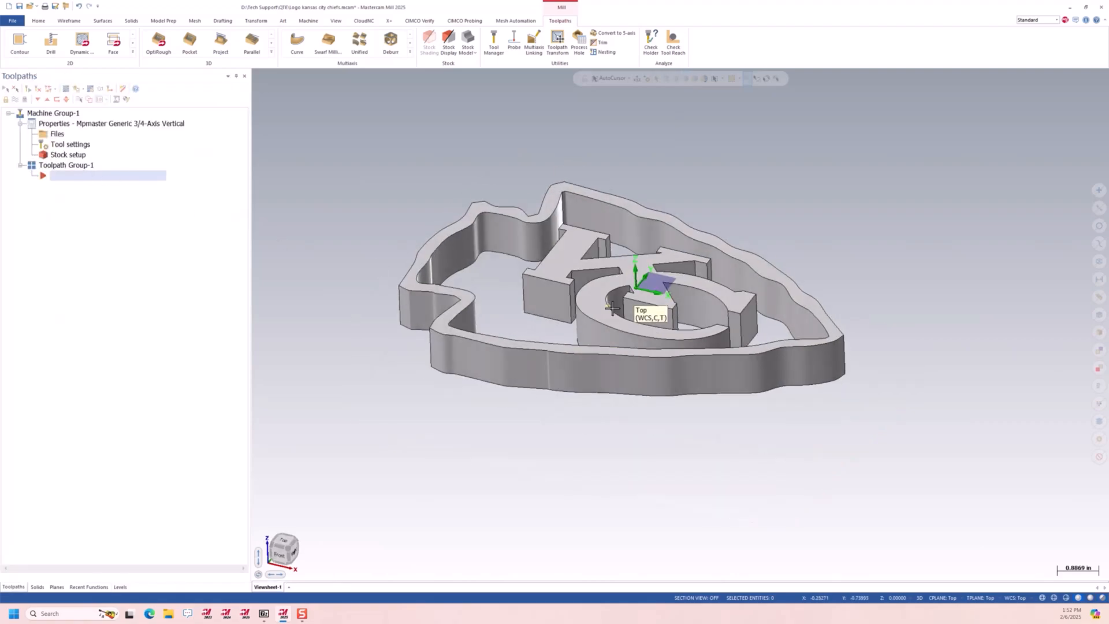
Turn on the stock display around the logo
scroll(612, 299, down, 1)
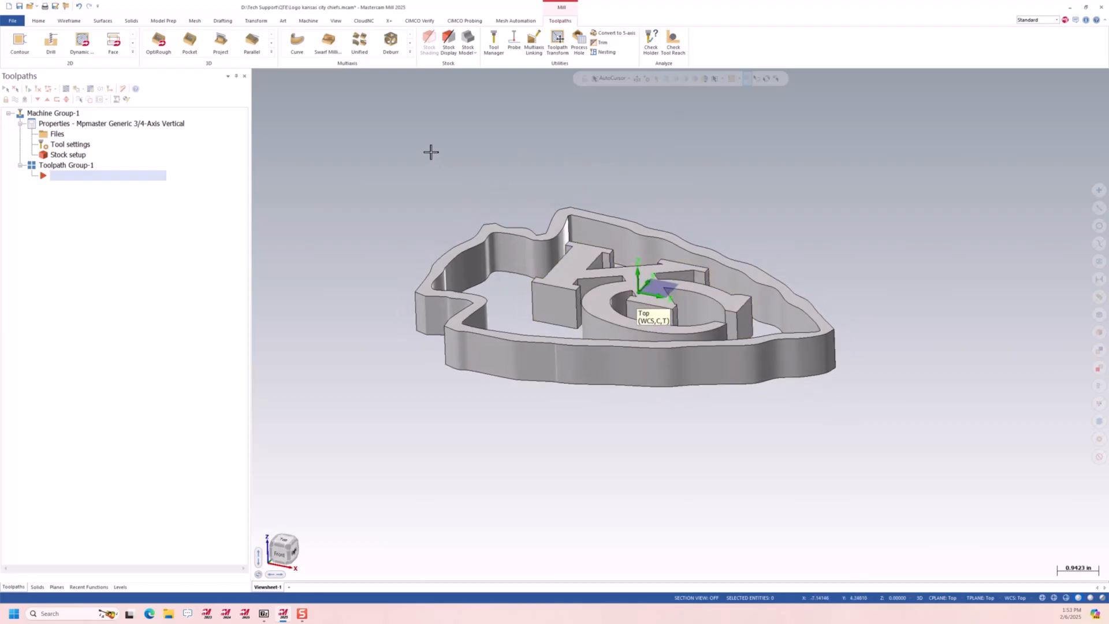
click(389, 21)
middle_drag(353, 184, 467, 208)
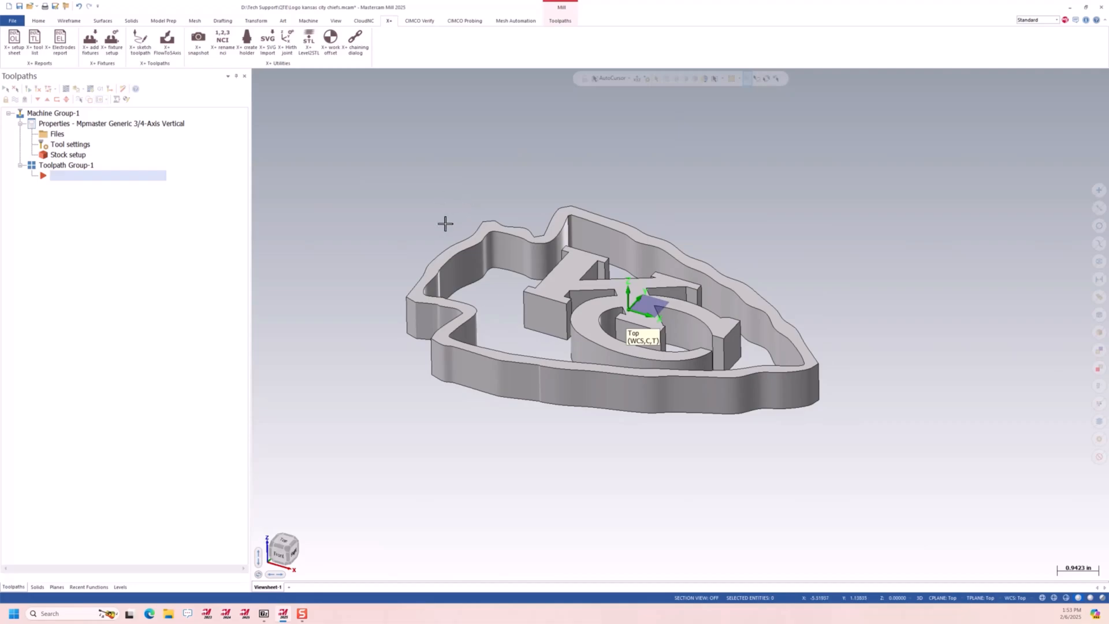
scroll(509, 253, up, 2)
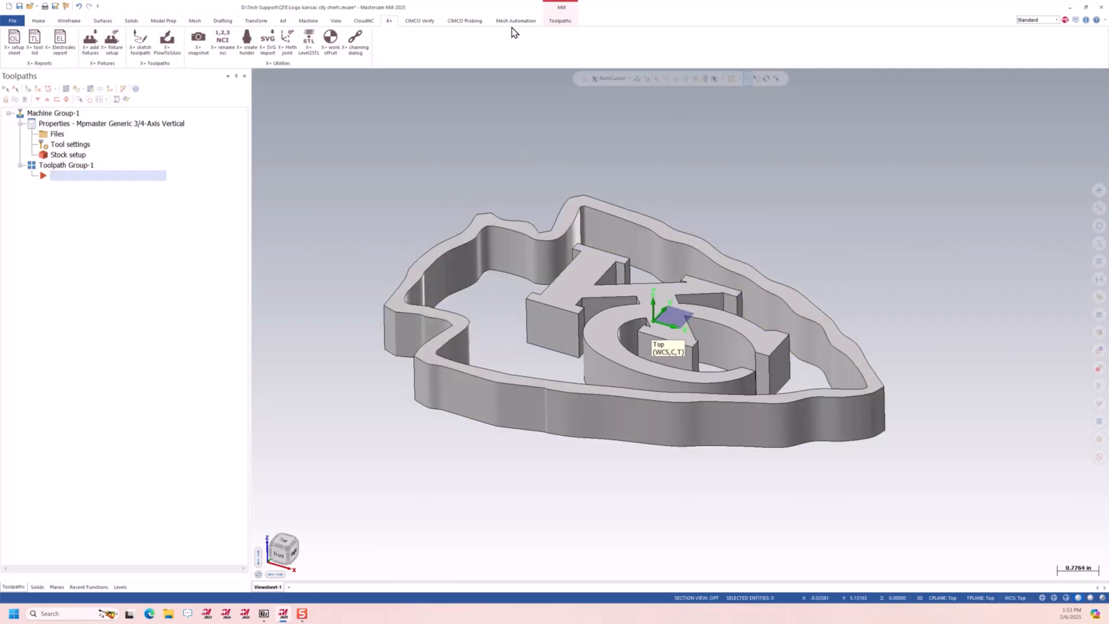
click(560, 20)
click(449, 42)
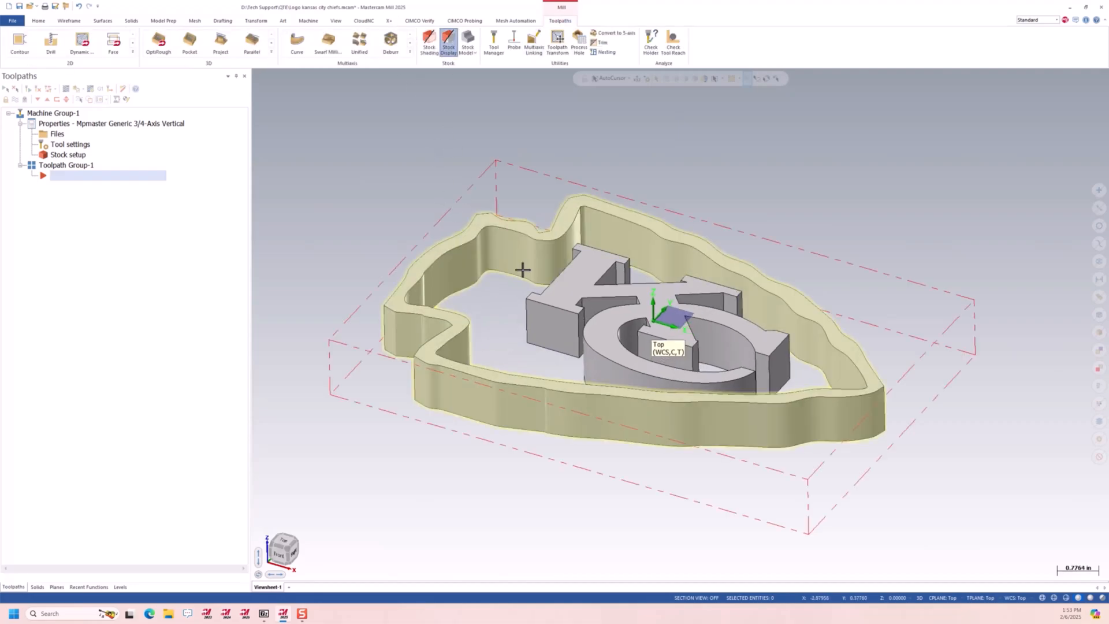
Add the KURT-6in-2000-parallel vise from the X+ fixtures library at 0° rotation
click(388, 21)
click(90, 42)
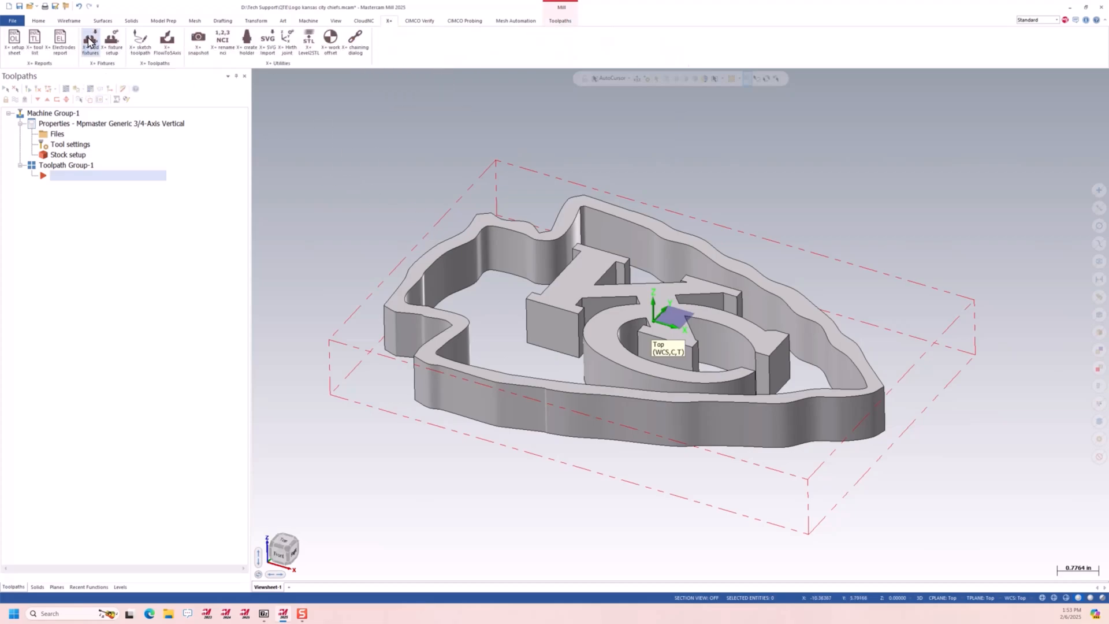
scroll(49, 199, down, 5)
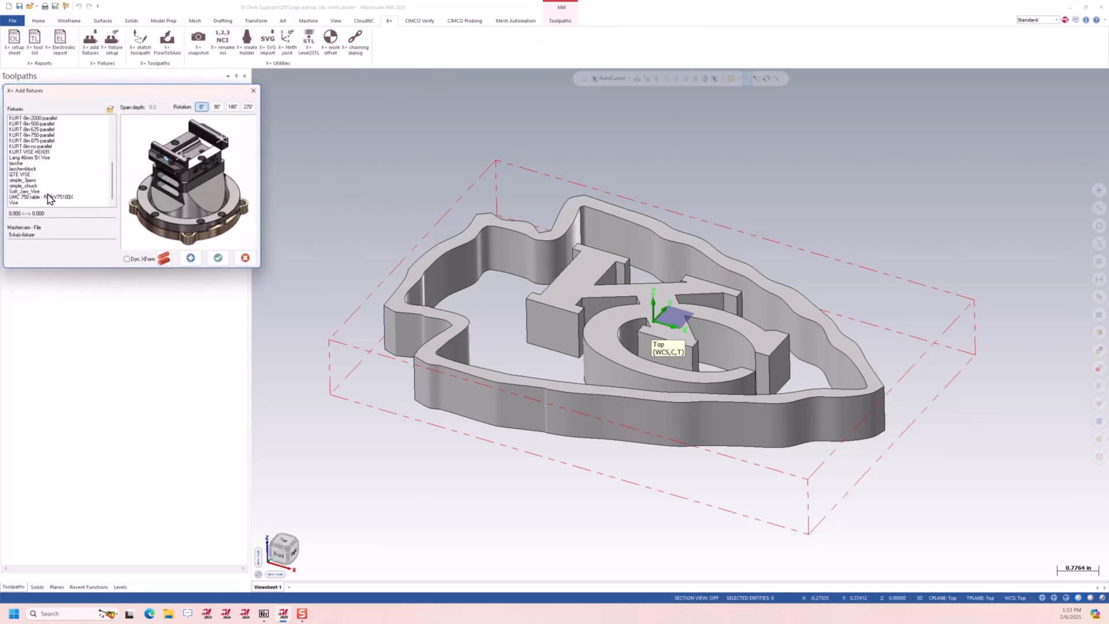
click(44, 147)
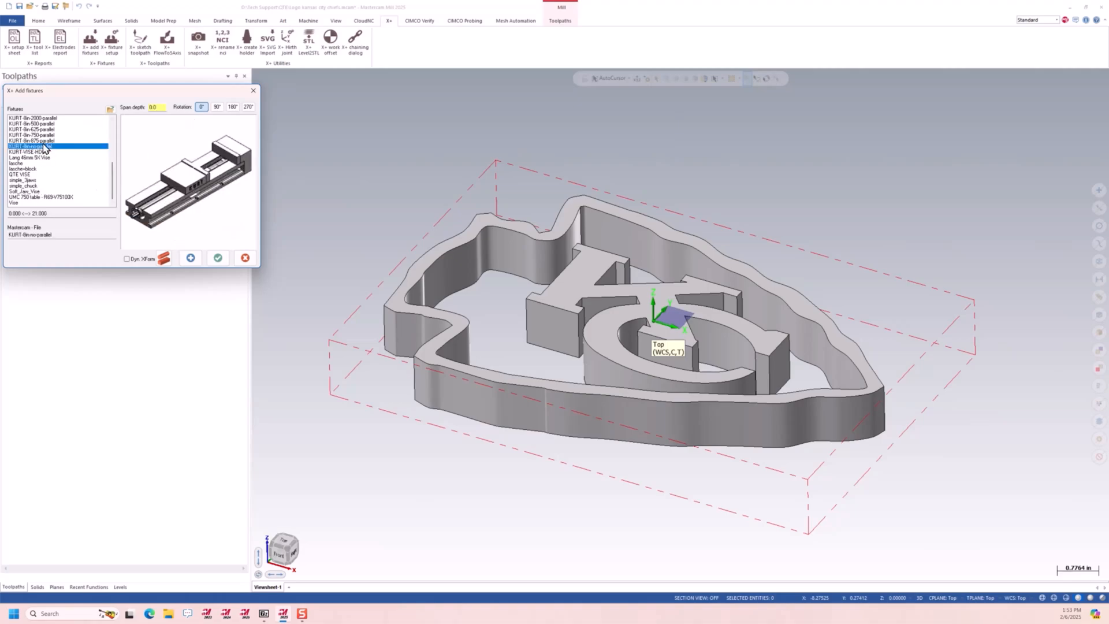
click(56, 118)
scroll(84, 151, up, 4)
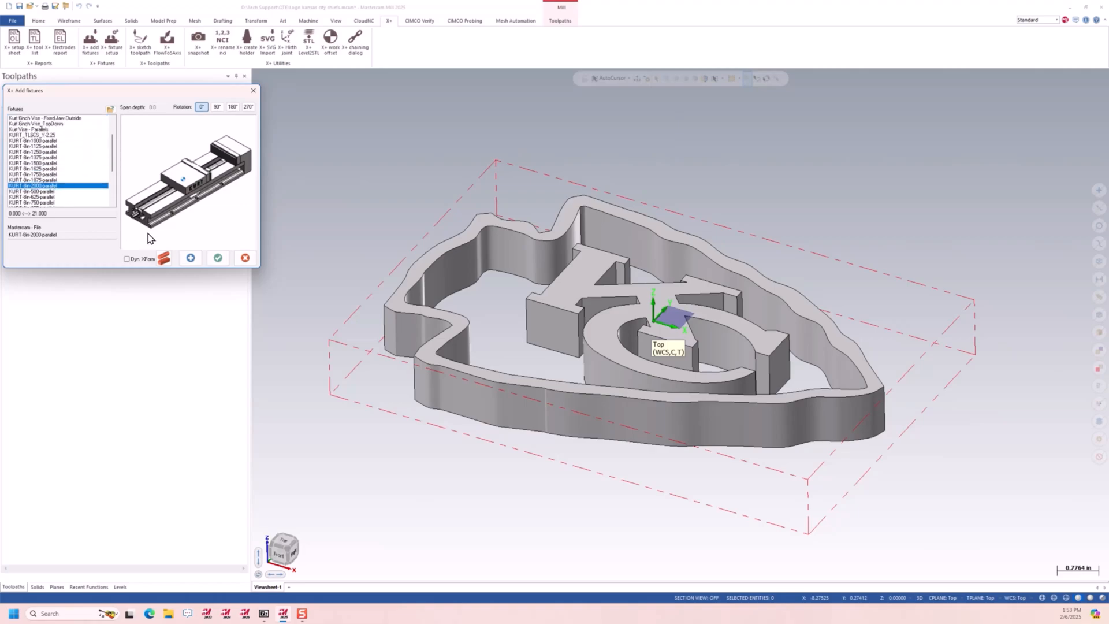
click(191, 259)
middle_drag(569, 341, 809, 328)
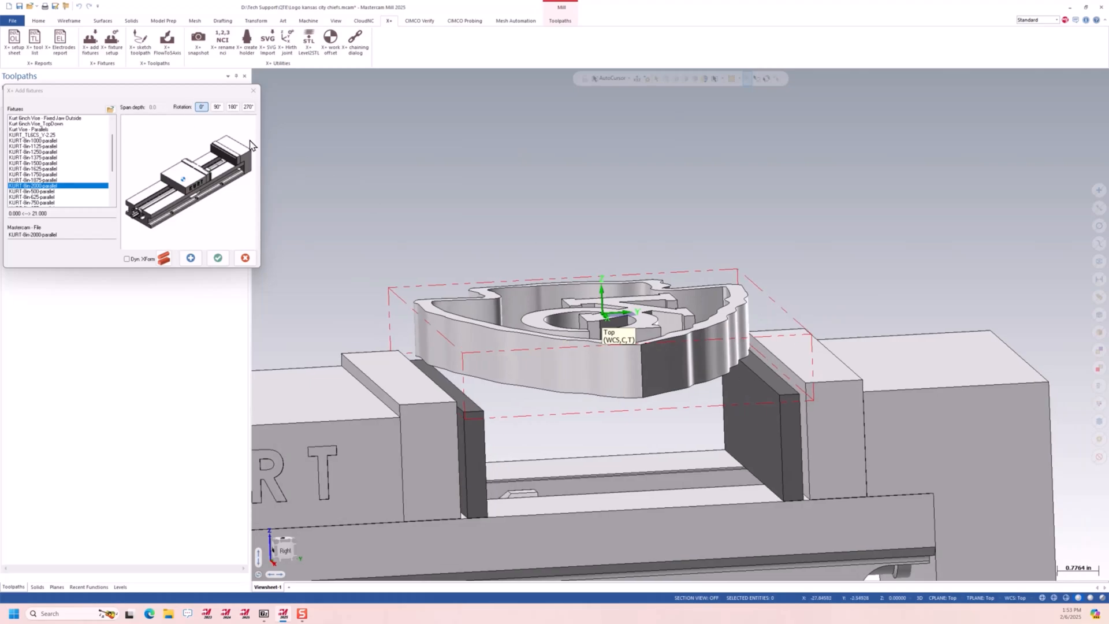
click(217, 258)
middle_drag(578, 323, 605, 364)
scroll(605, 364, down, 3)
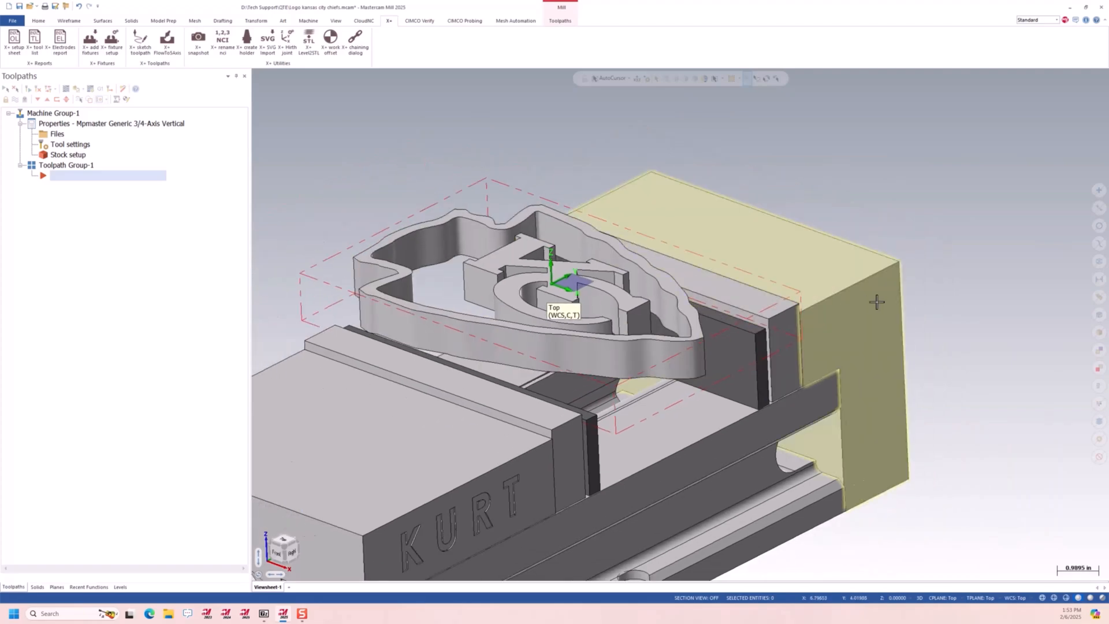
Enable fixtures in the machine group's workholding setup and add the Hard Jaw (9998) and Movable Jaw (9999) levels
scroll(873, 309, down, 4)
click(60, 133)
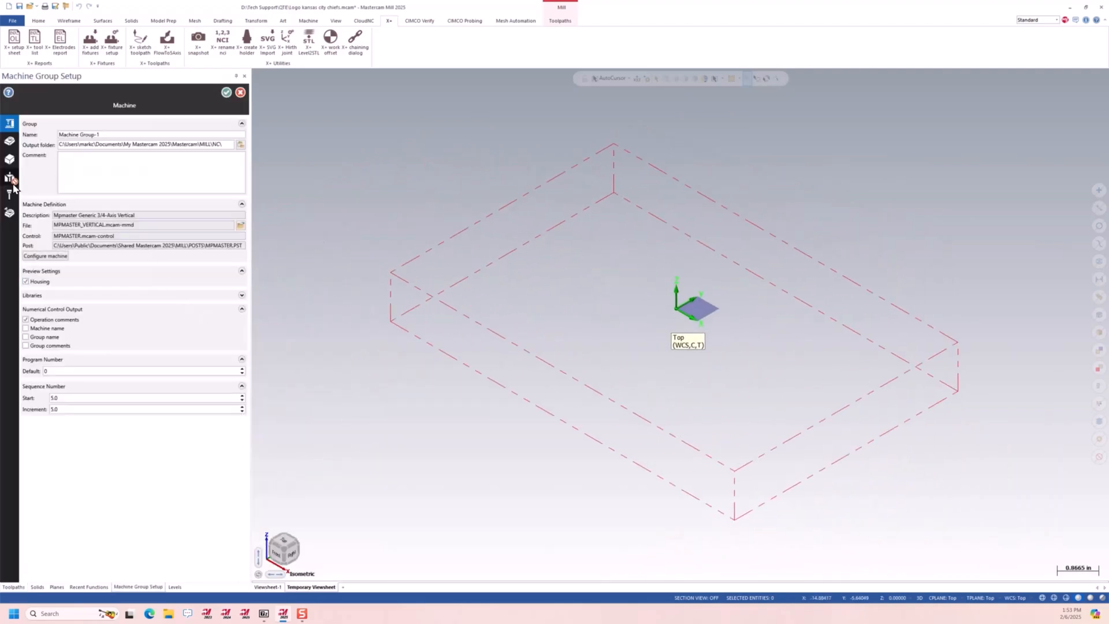
click(10, 177)
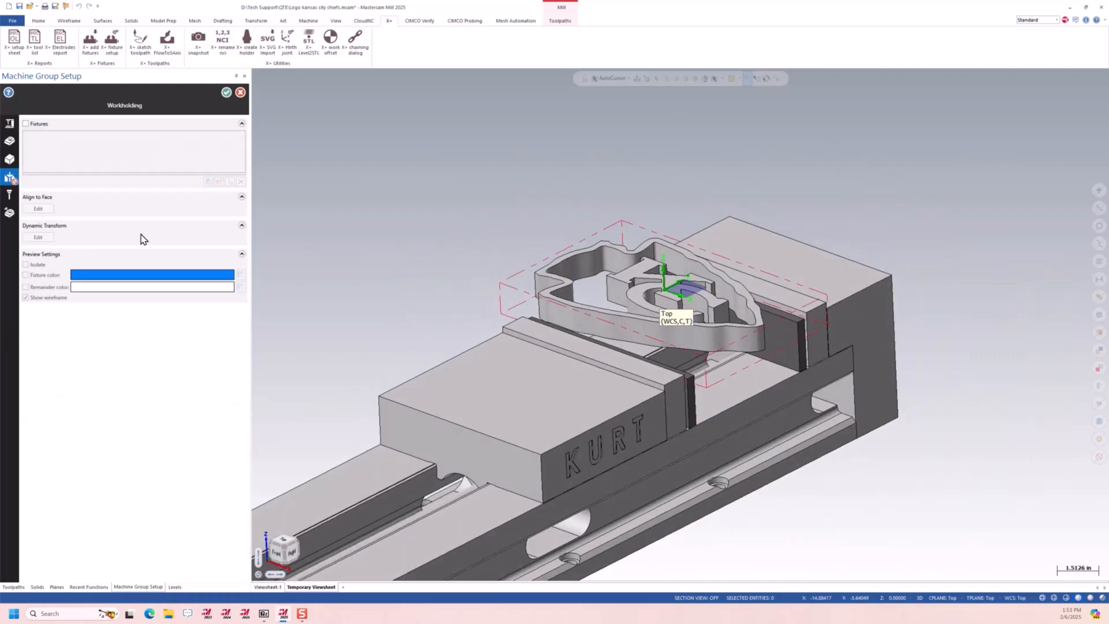
click(26, 124)
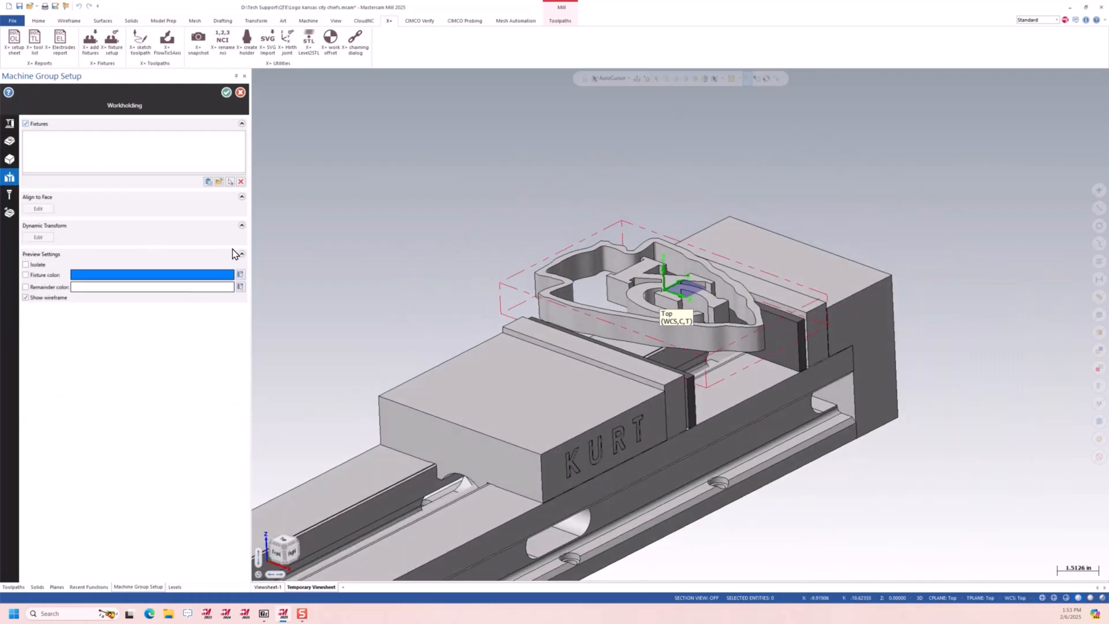
click(208, 182)
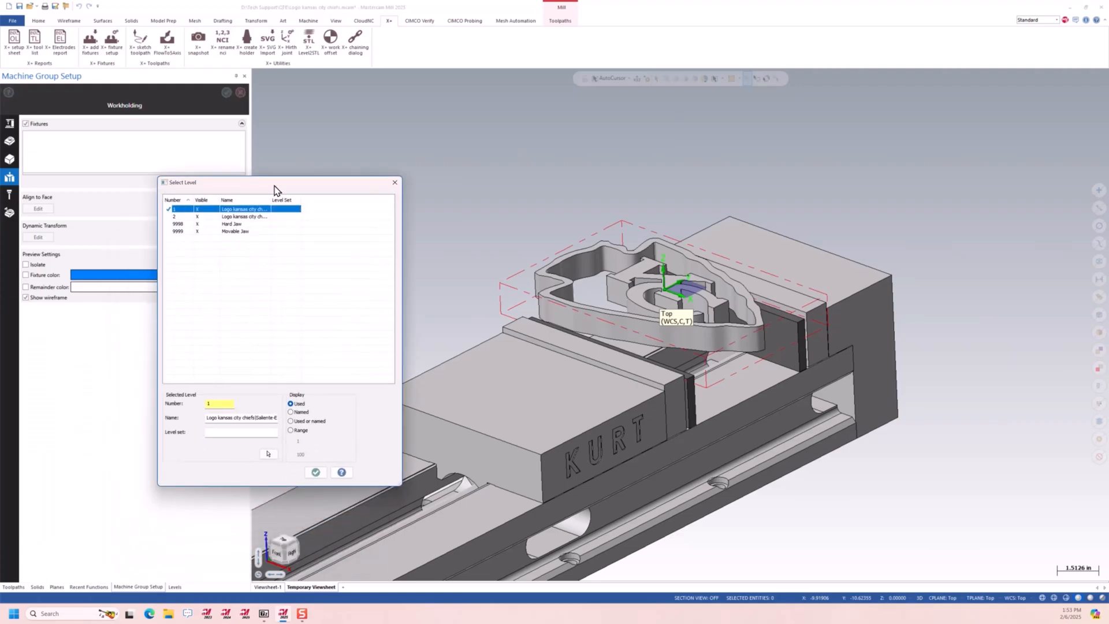
click(243, 221)
shift+click(243, 229)
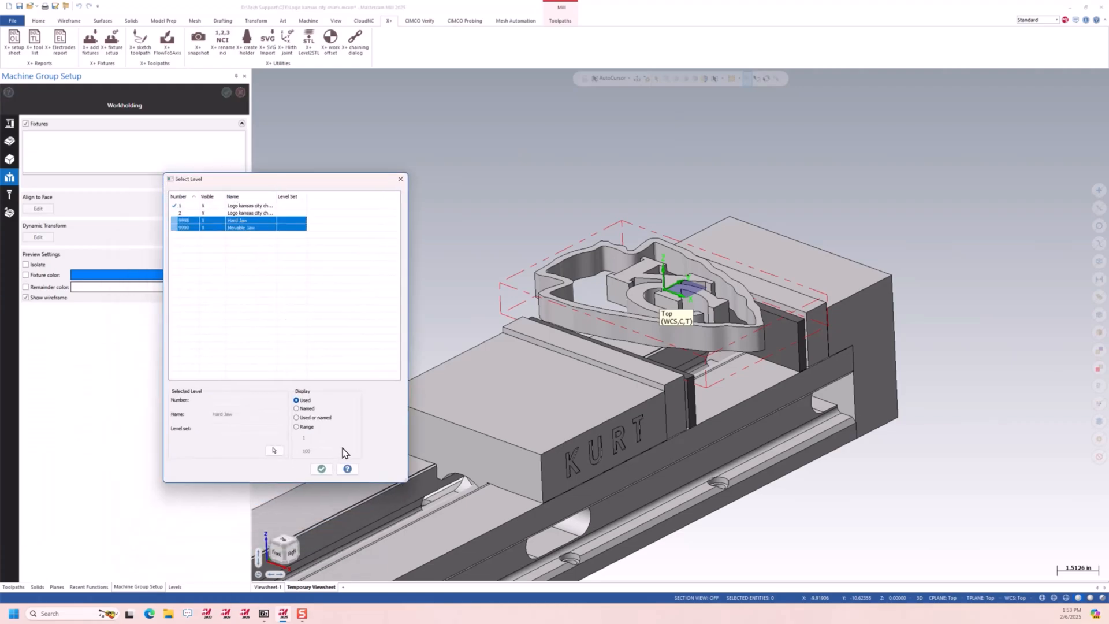
click(322, 468)
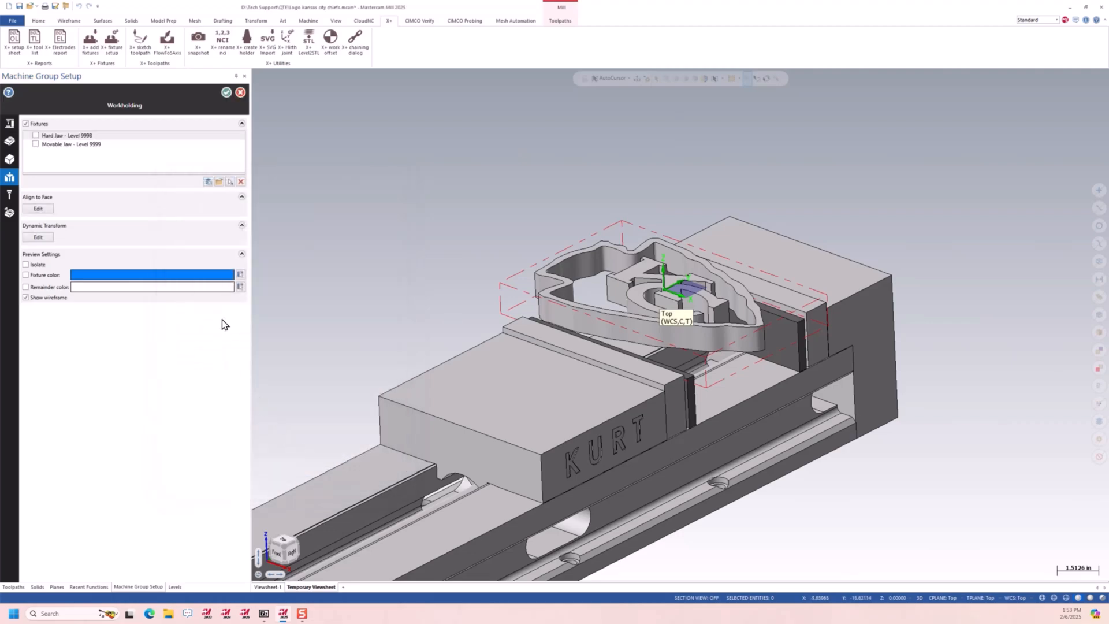
Activate both the Hard Jaw and Movable Jaw as fixtures and accept the machine group setup
click(36, 135)
click(36, 144)
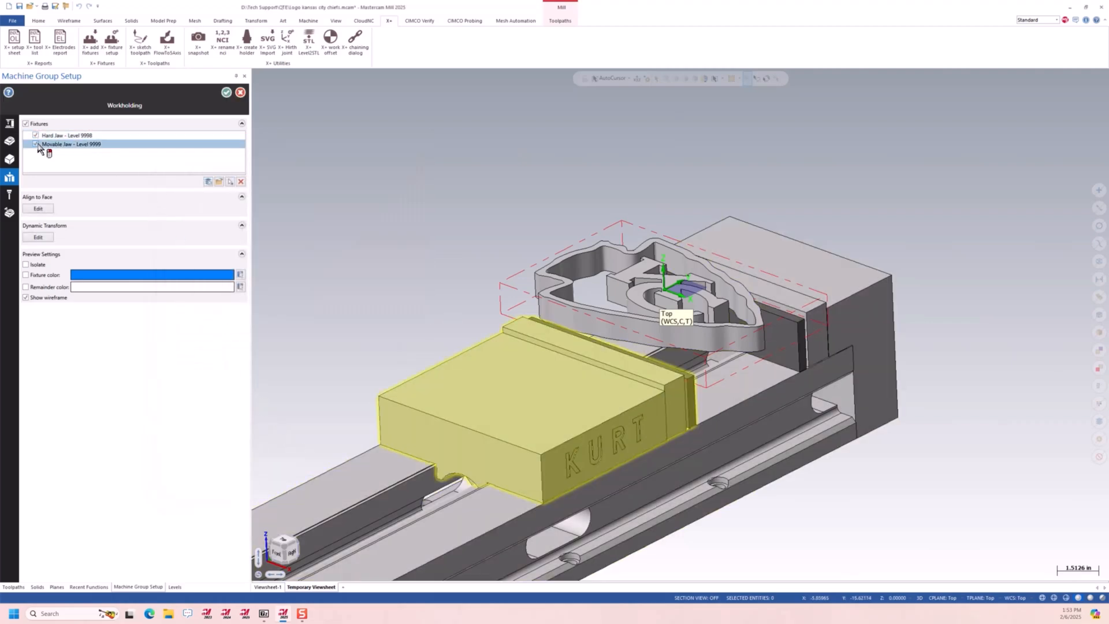
click(227, 93)
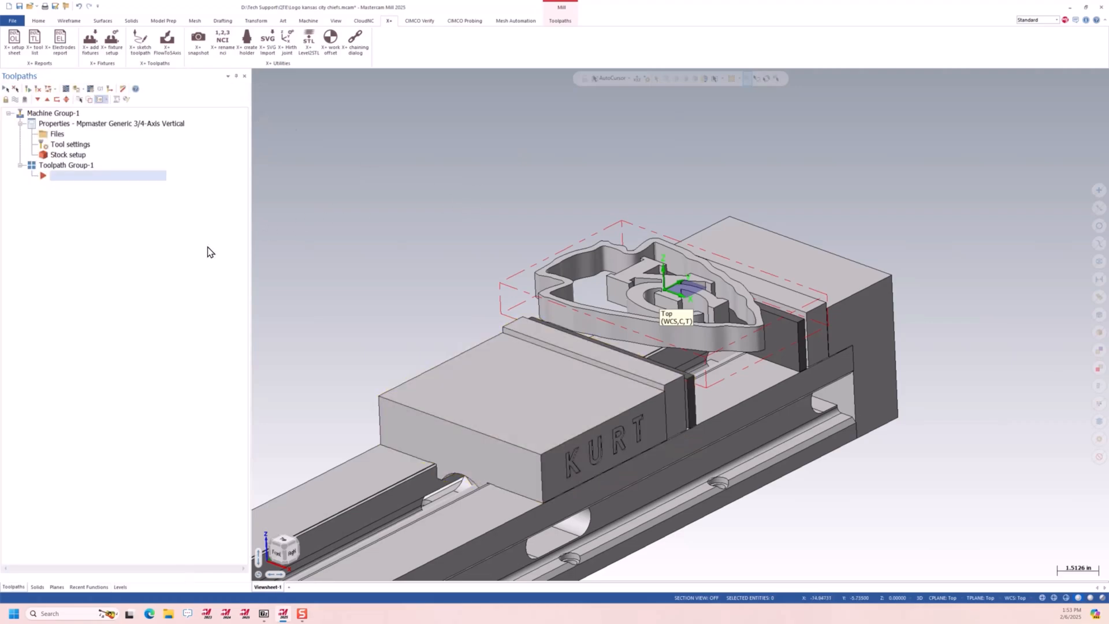
Launch CloudNC CAM Assist for the logo part and agree to save the file
middle_drag(351, 304, 520, 354)
scroll(536, 351, down, 2)
scroll(568, 378, down, 2)
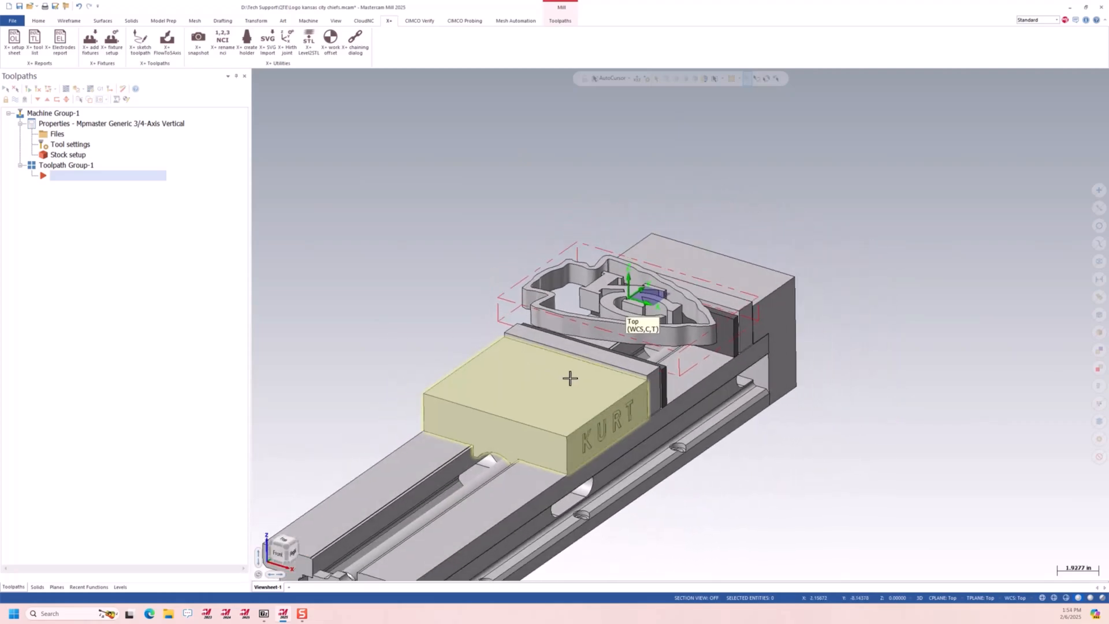
scroll(570, 377, down, 1)
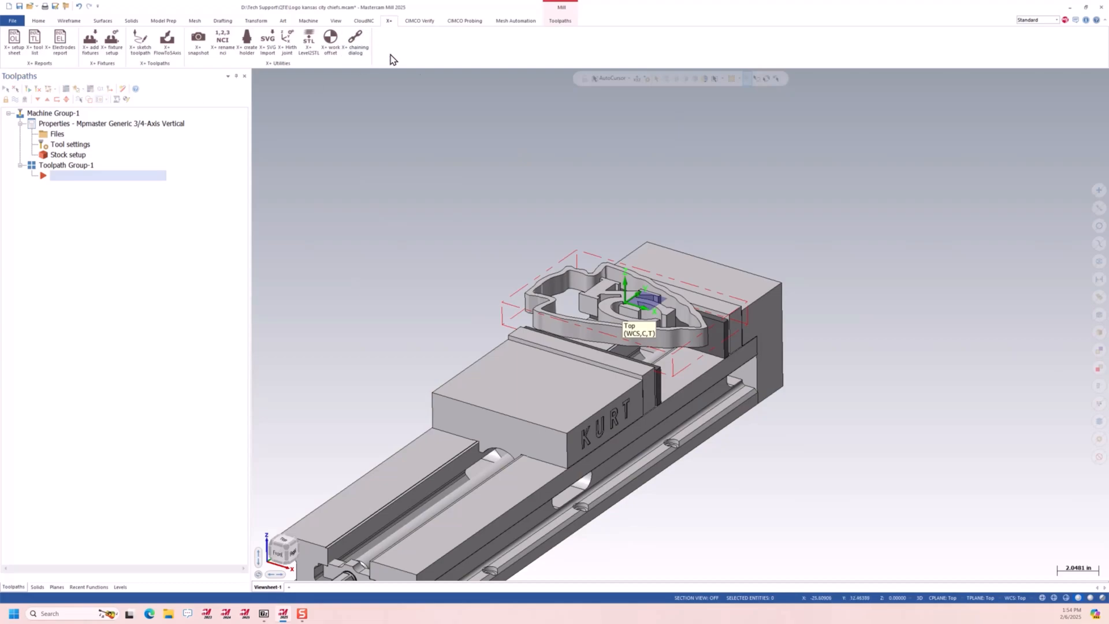
click(552, 22)
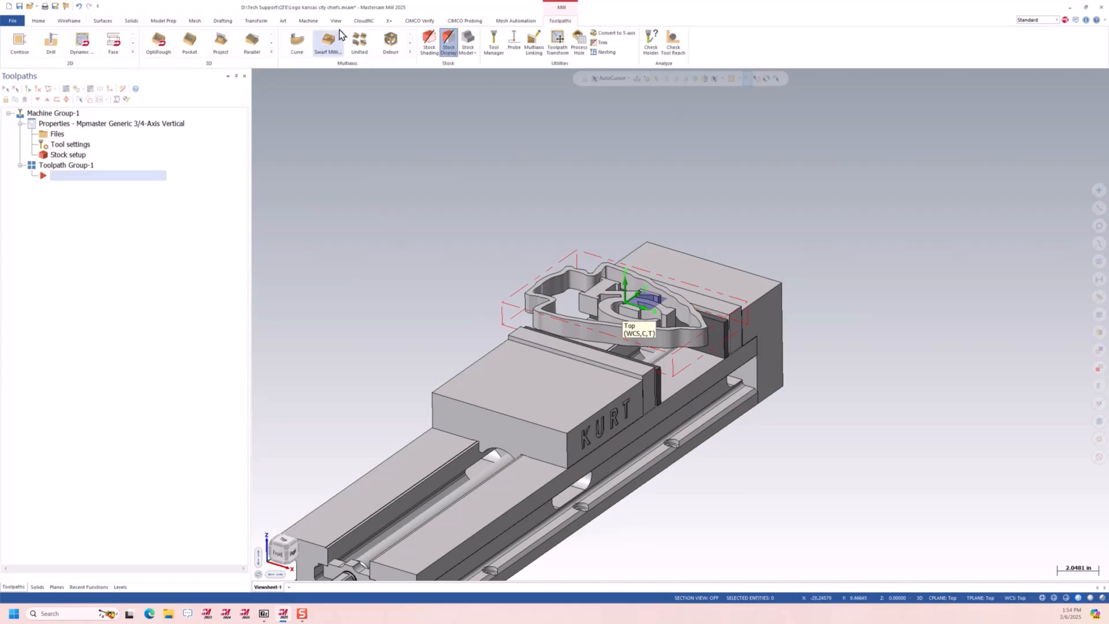
click(364, 21)
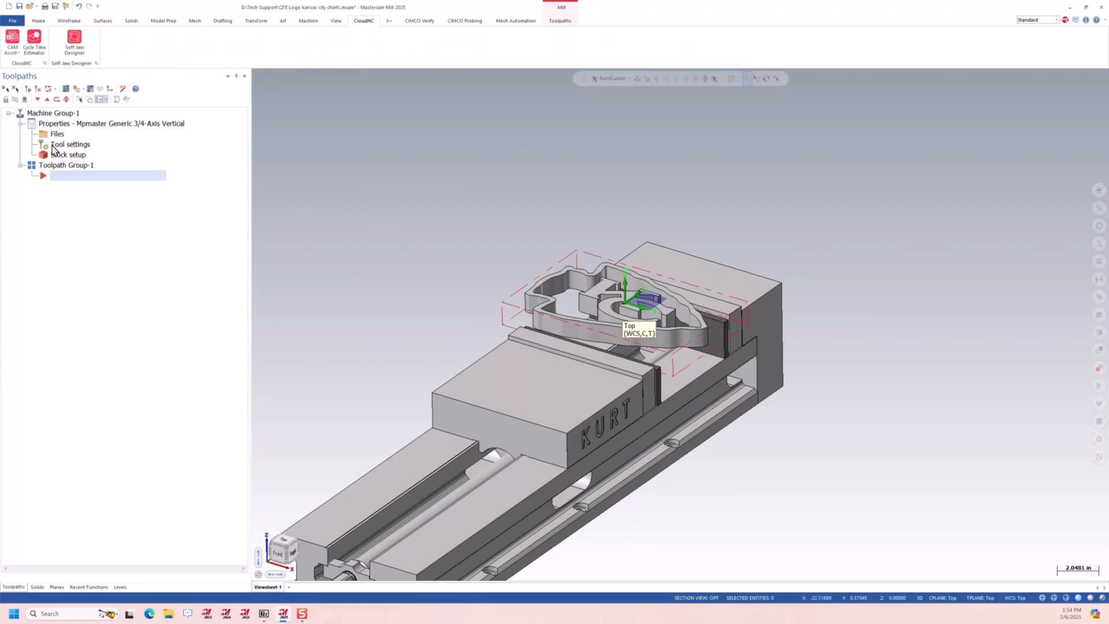
click(12, 50)
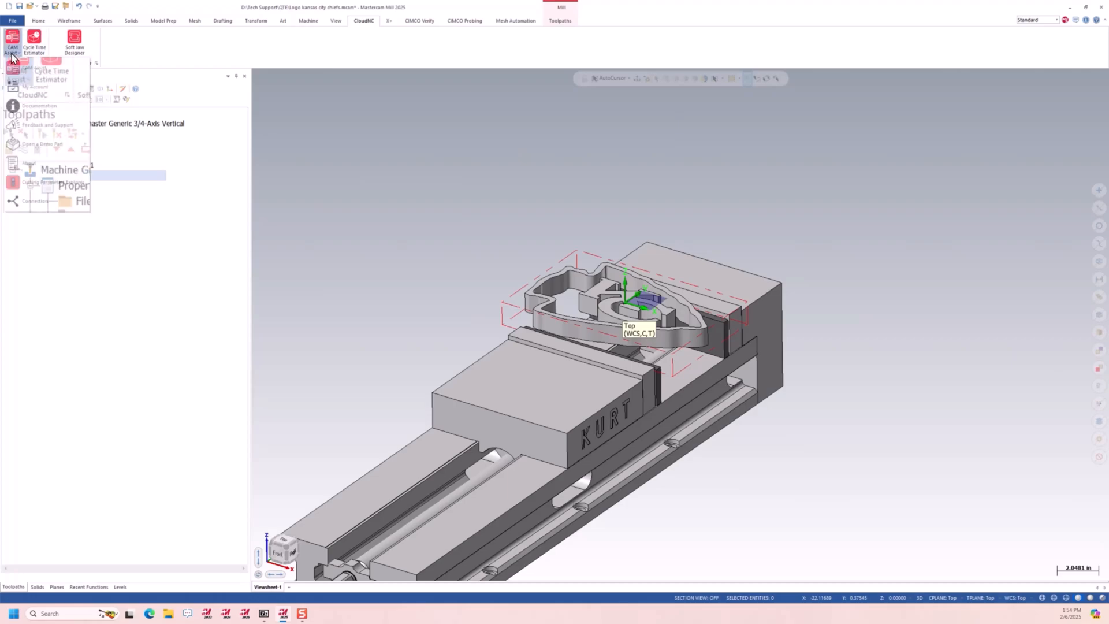
click(66, 69)
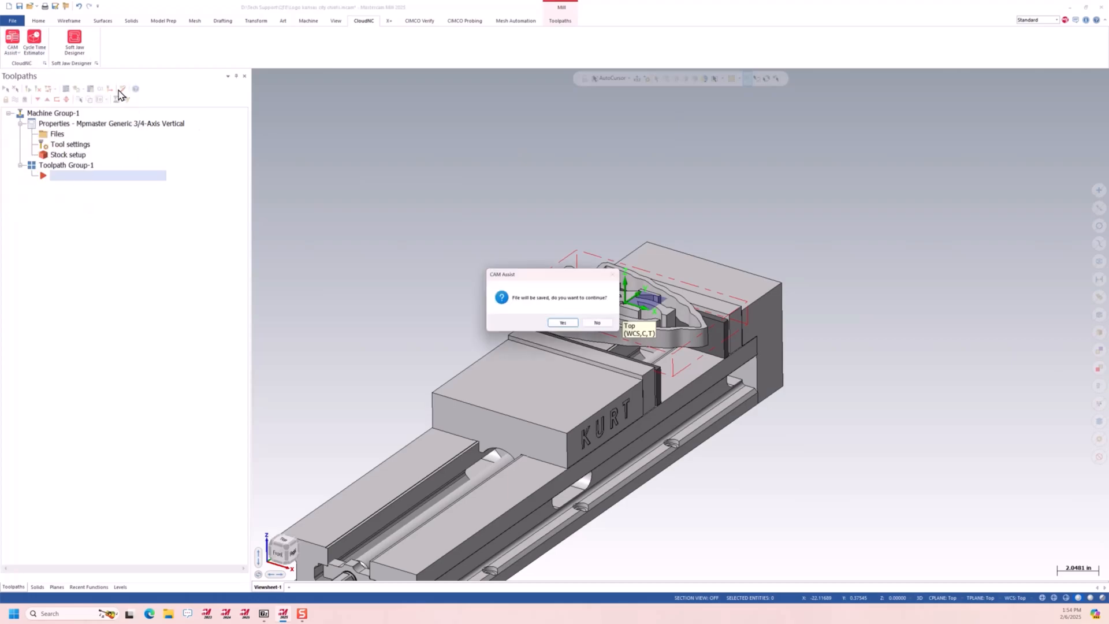
click(563, 325)
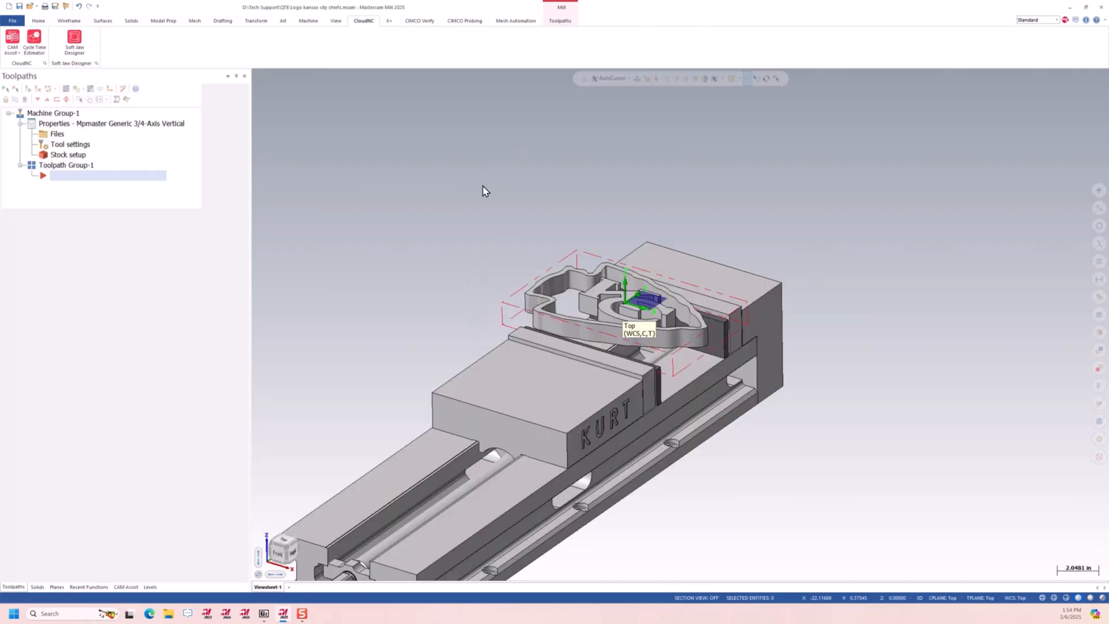
Set the workholding security to Moderate and use CloudNC Cutting Parameters only for feeds and speeds
click(85, 301)
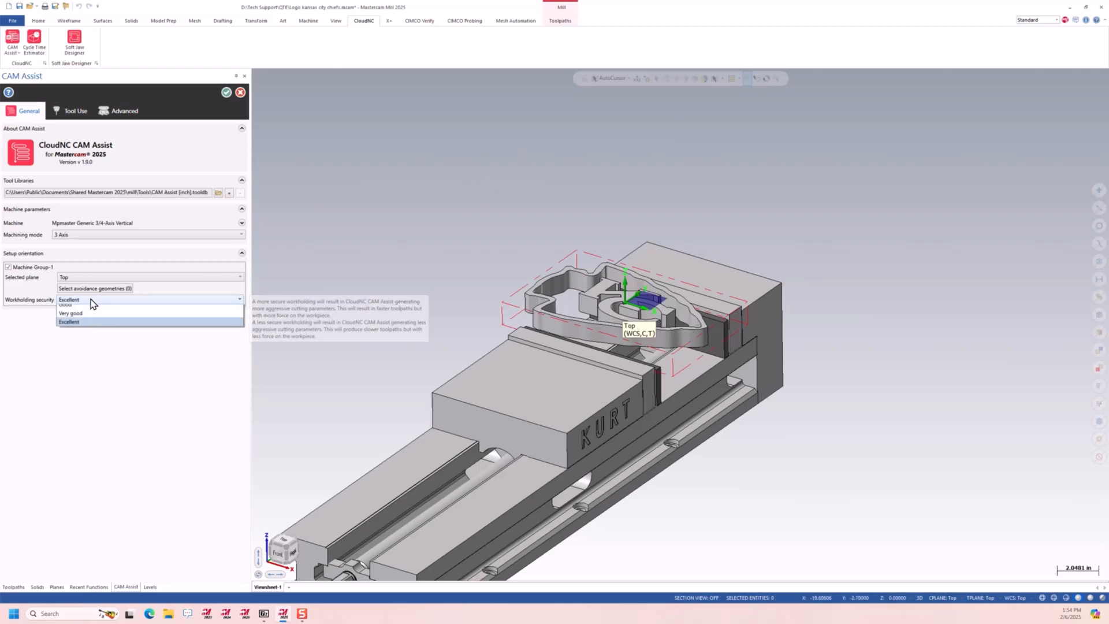
click(81, 331)
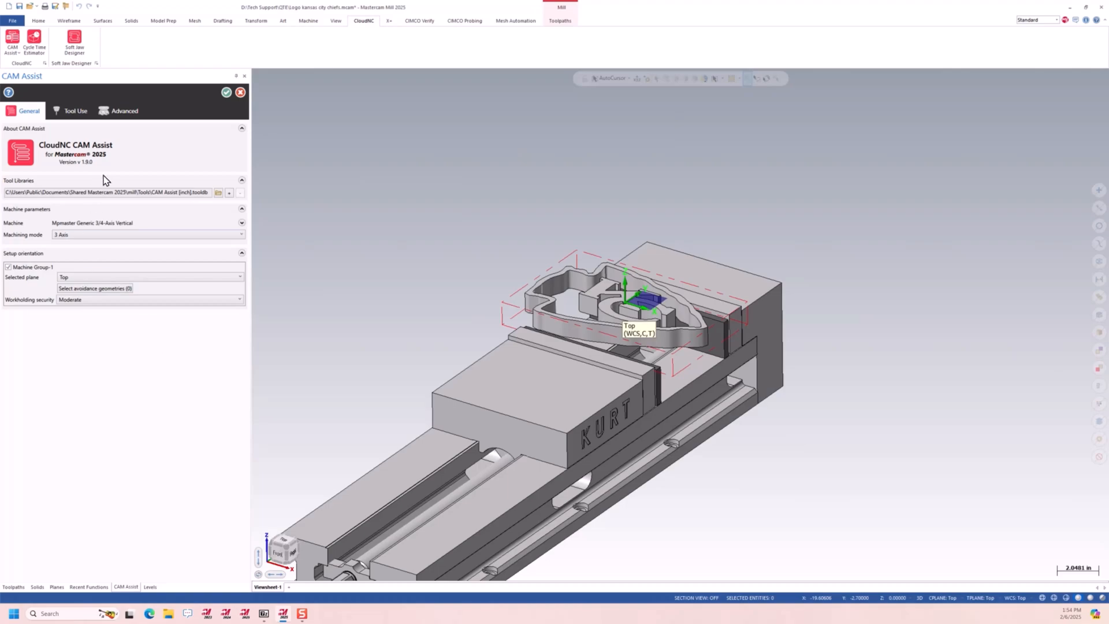
click(72, 110)
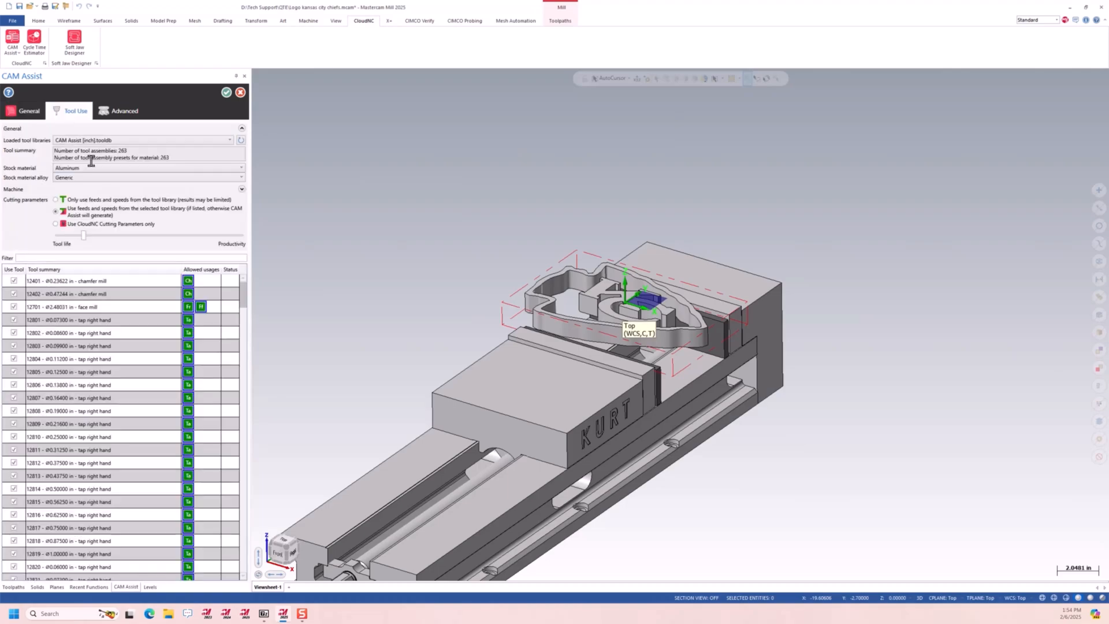
click(81, 224)
mouse_move(126, 191)
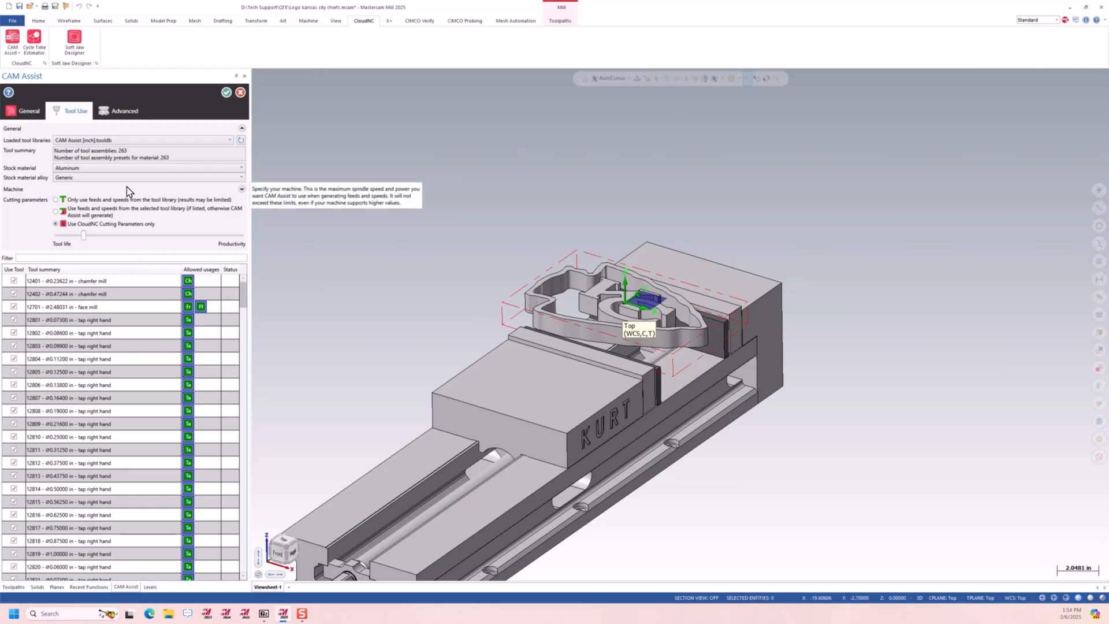
Review the advanced and general CAM Assist settings, then run it to create the roughing and finishing operations
click(124, 110)
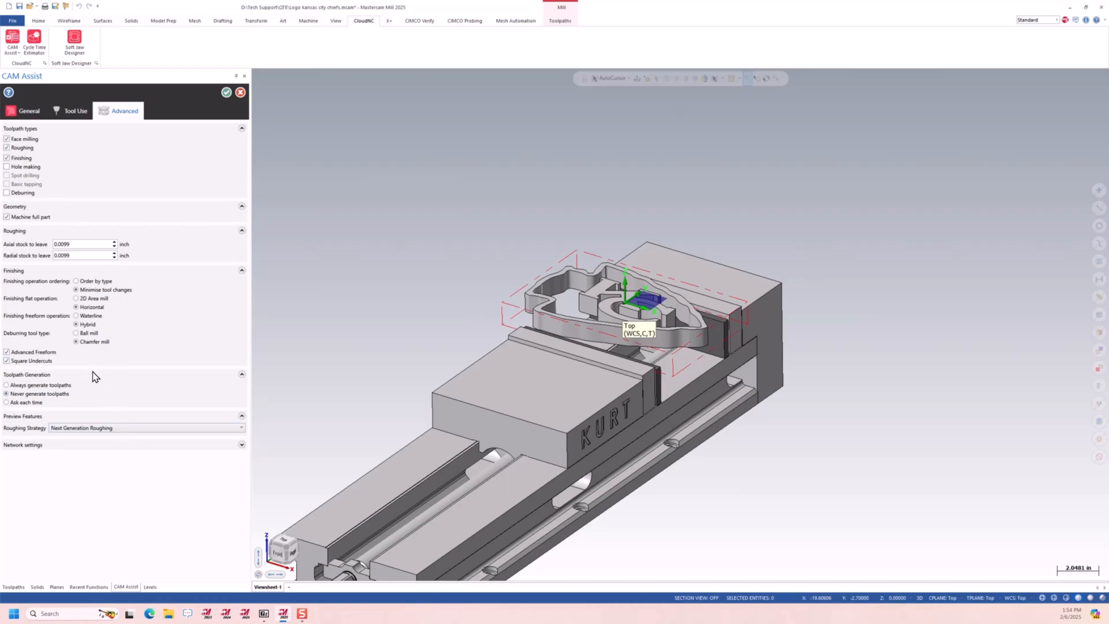
click(26, 111)
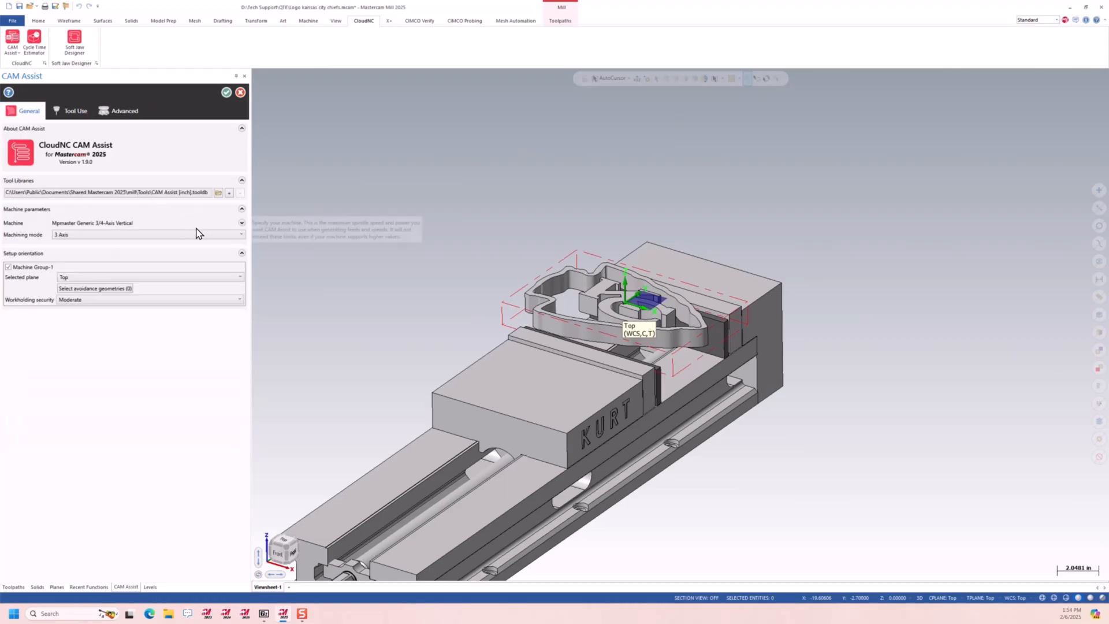
click(226, 93)
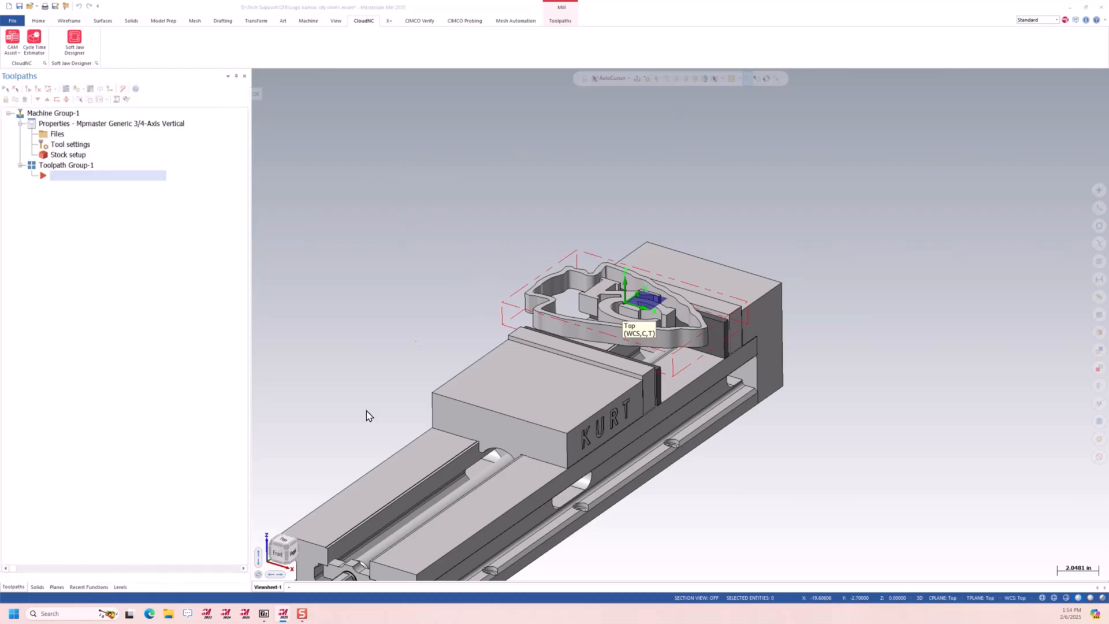
mouse_move(286, 614)
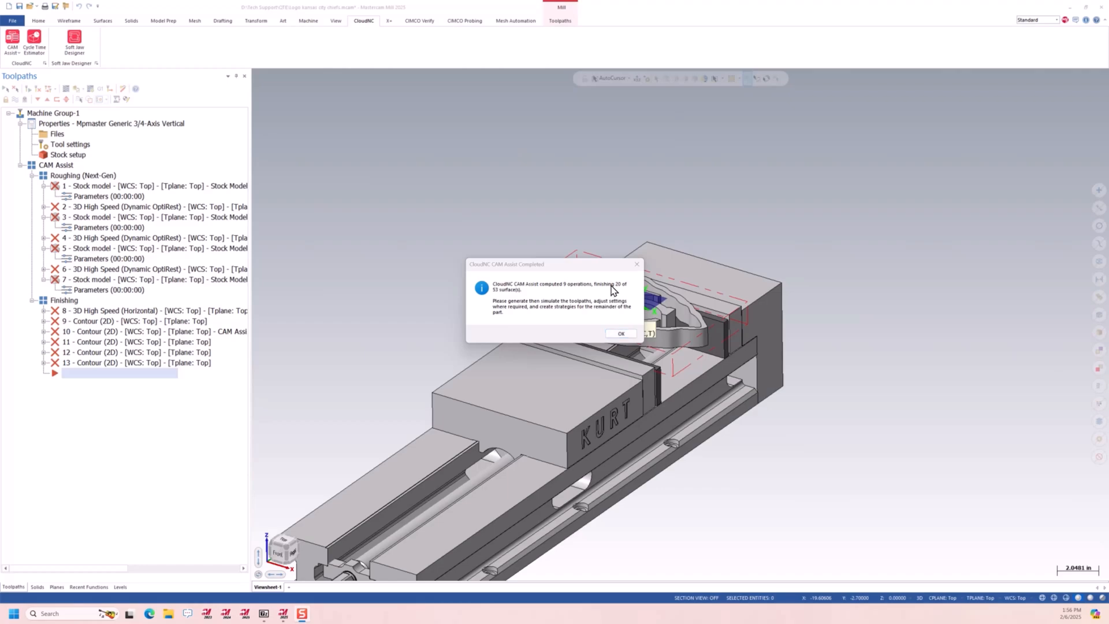
click(620, 334)
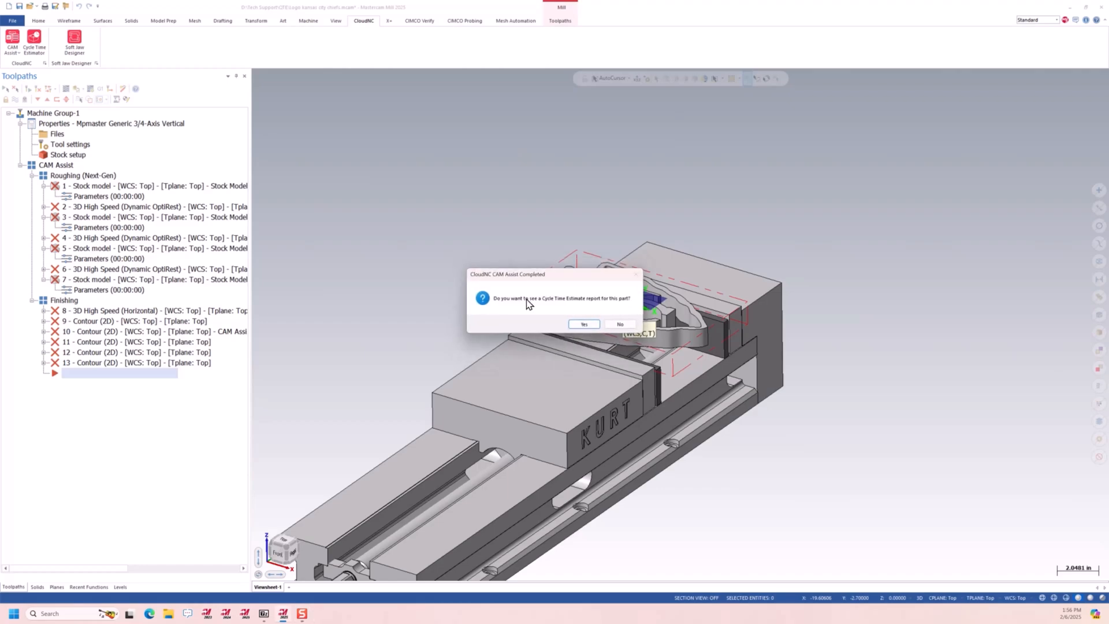
Generate the Cycle Time Estimate report for the part and look through the listed estimates
click(584, 324)
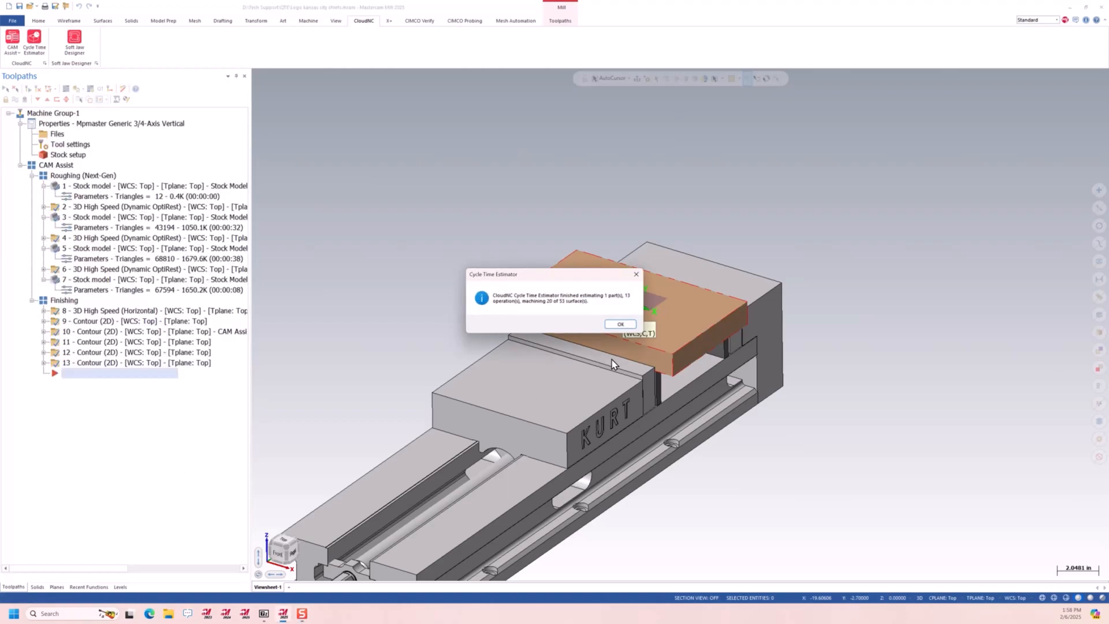
click(620, 325)
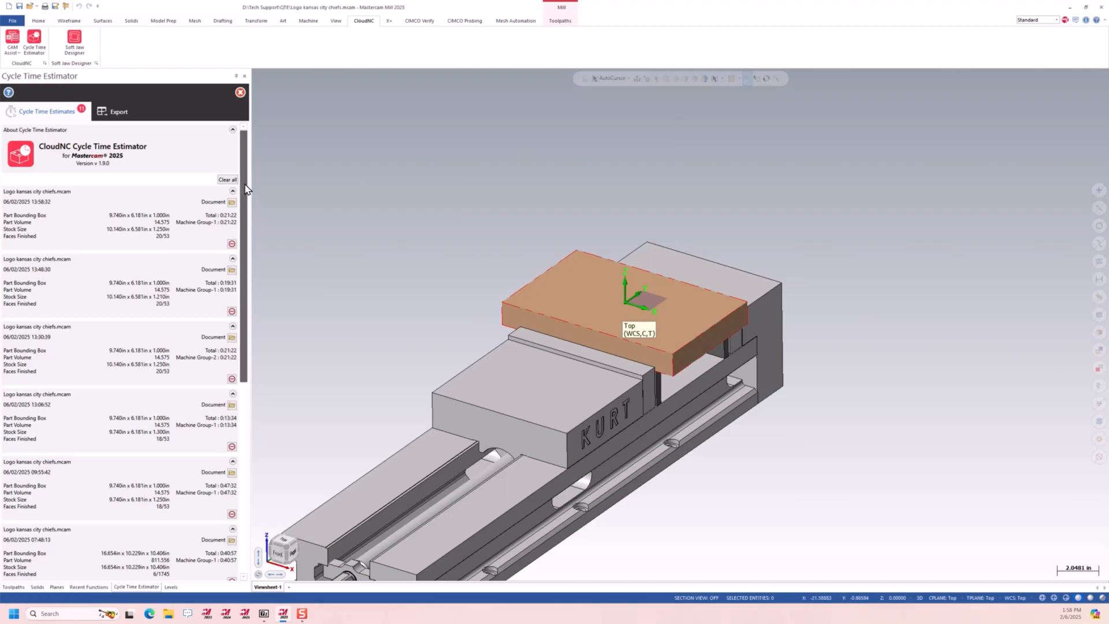
drag(245, 186, 237, 160)
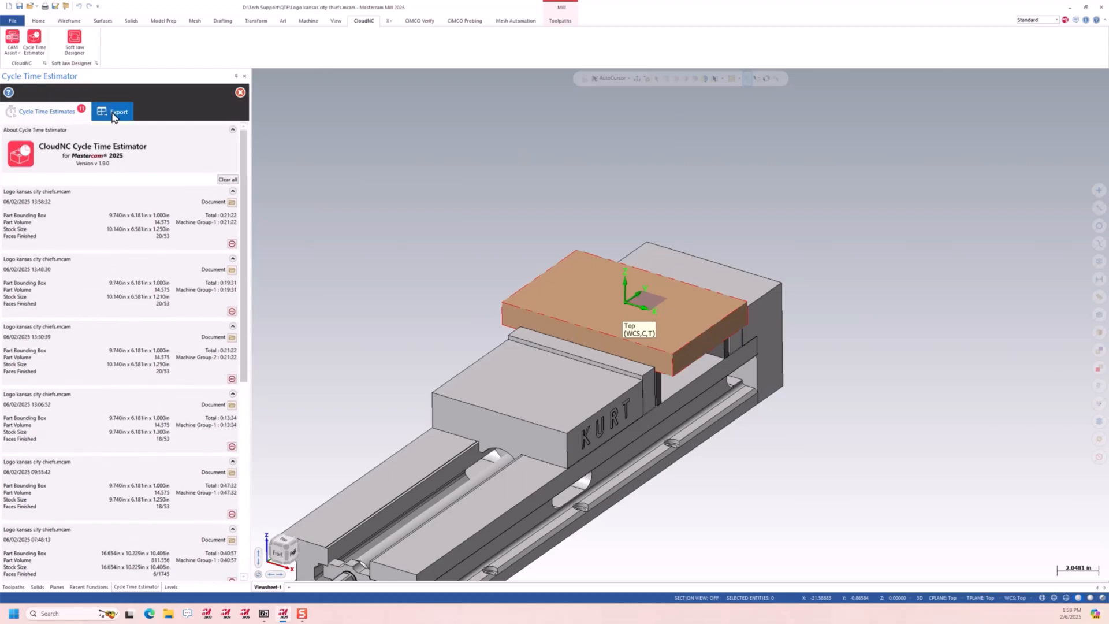
Set the cycle time export's scale factor to 120%, review the recalculated totals, and close the estimator
click(116, 111)
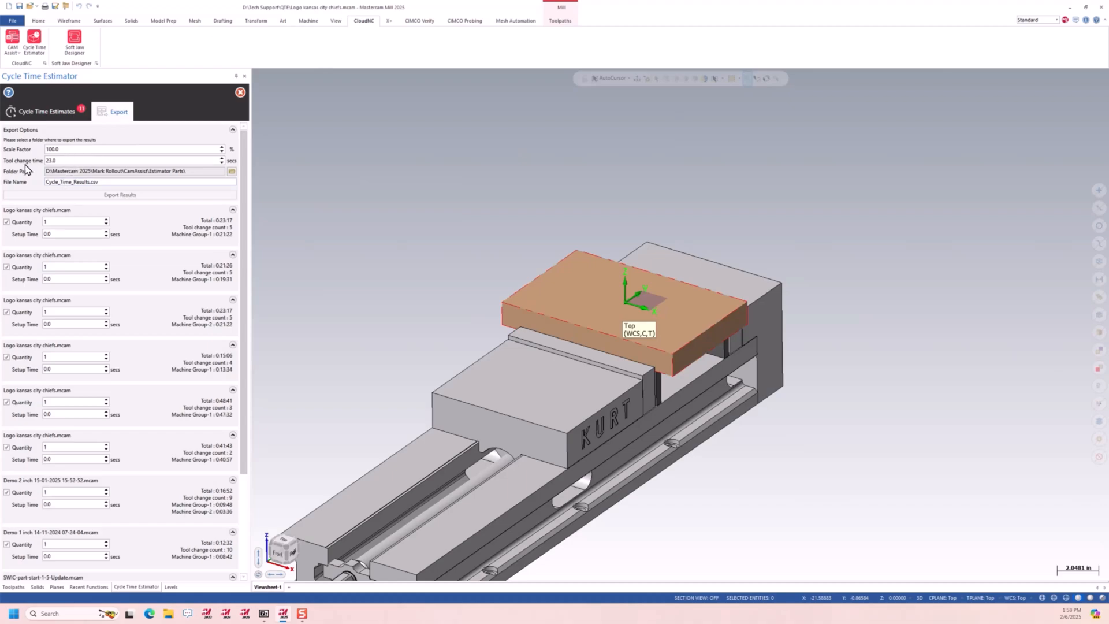
double_click(83, 149)
text(120)
scroll(175, 442, down, 3)
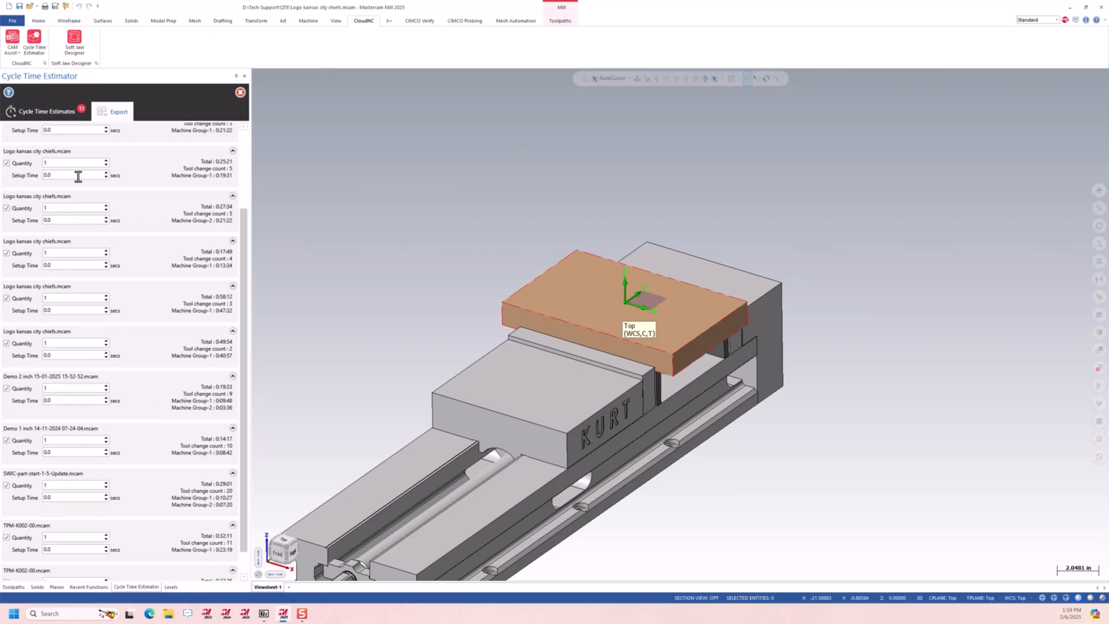
scroll(137, 495, up, 3)
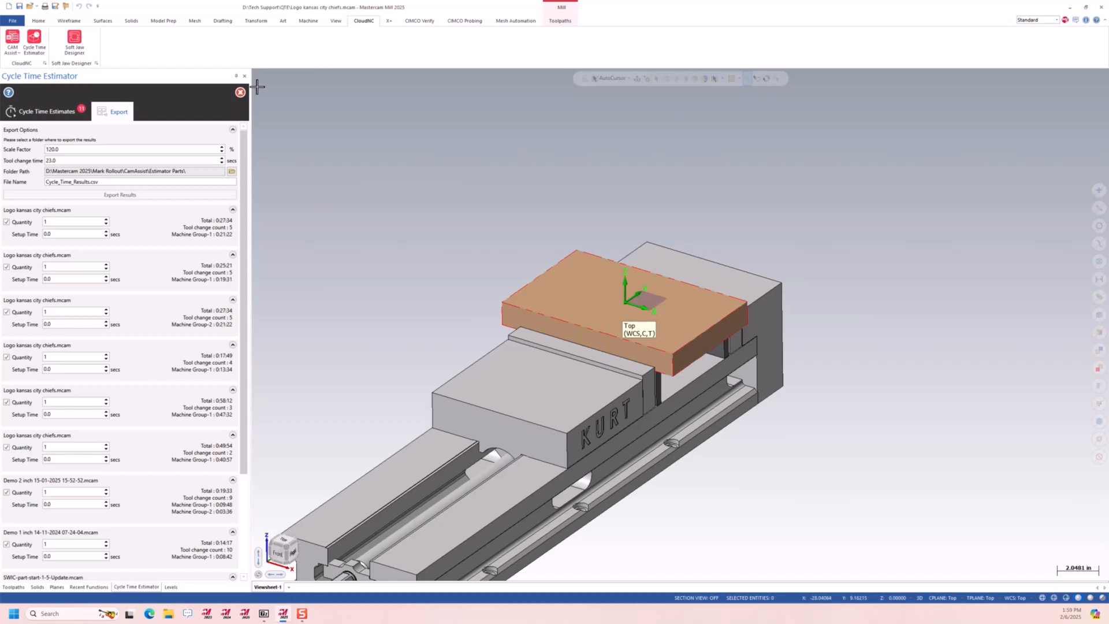
click(241, 92)
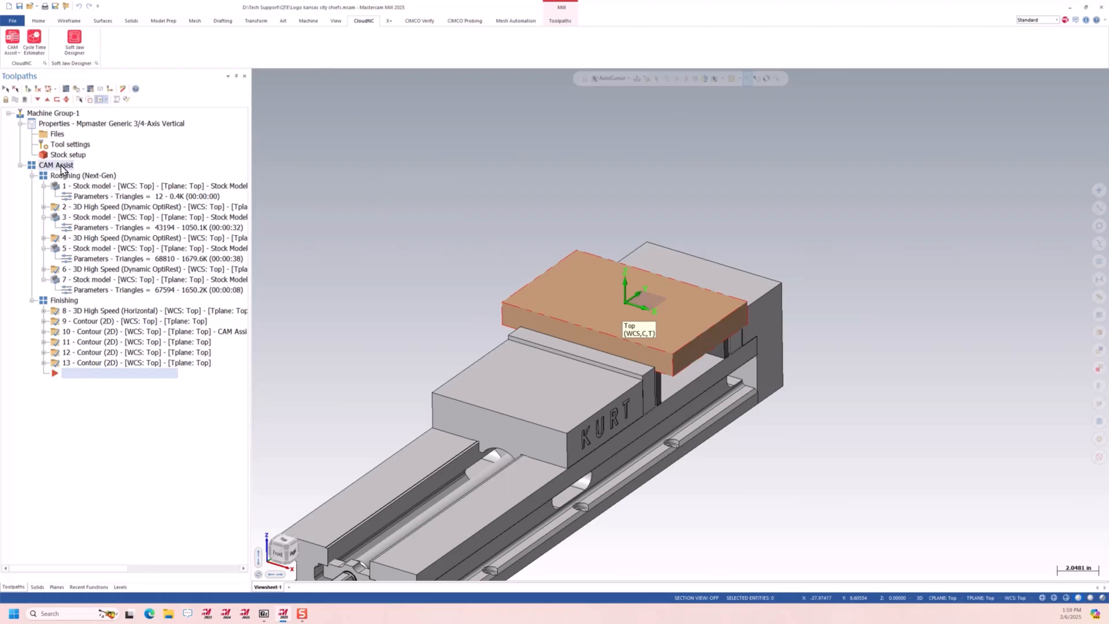
Display only operation 2, the first Dynamic OptiRest roughing toolpath, and backplot it to inspect its path near the vise jaw corner
mouse_move(597, 339)
middle_down()
mouse_move(705, 305)
mouse_move(597, 351)
mouse_move(598, 333)
middle_up()
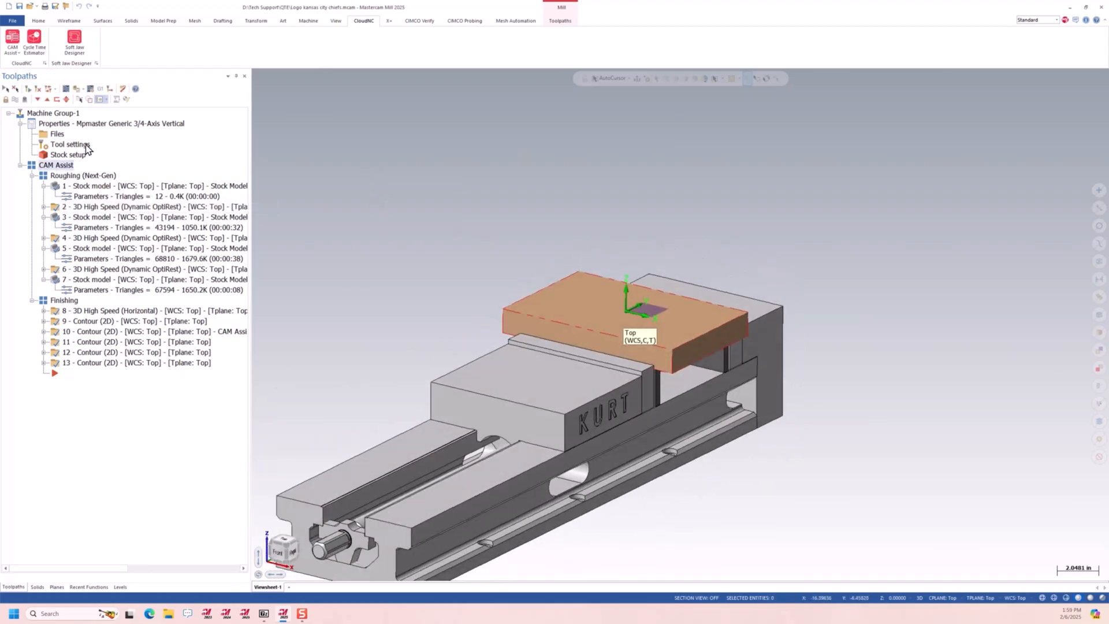
click(15, 99)
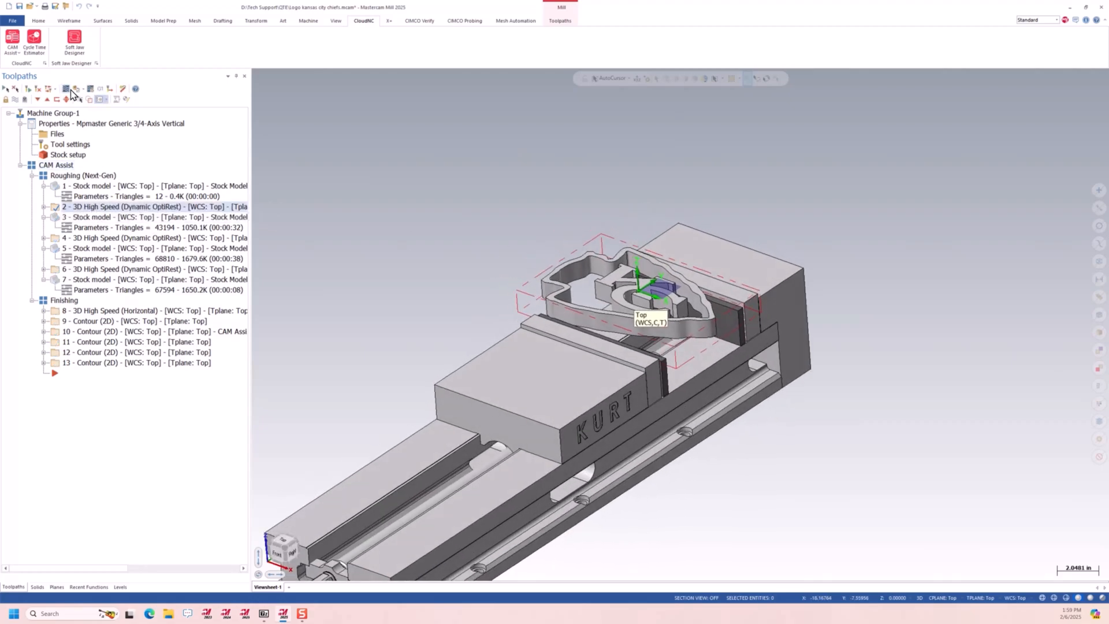
click(67, 91)
scroll(708, 330, up, 3)
middle_drag(578, 401, 576, 442)
scroll(602, 444, up, 1)
scroll(603, 443, up, 5)
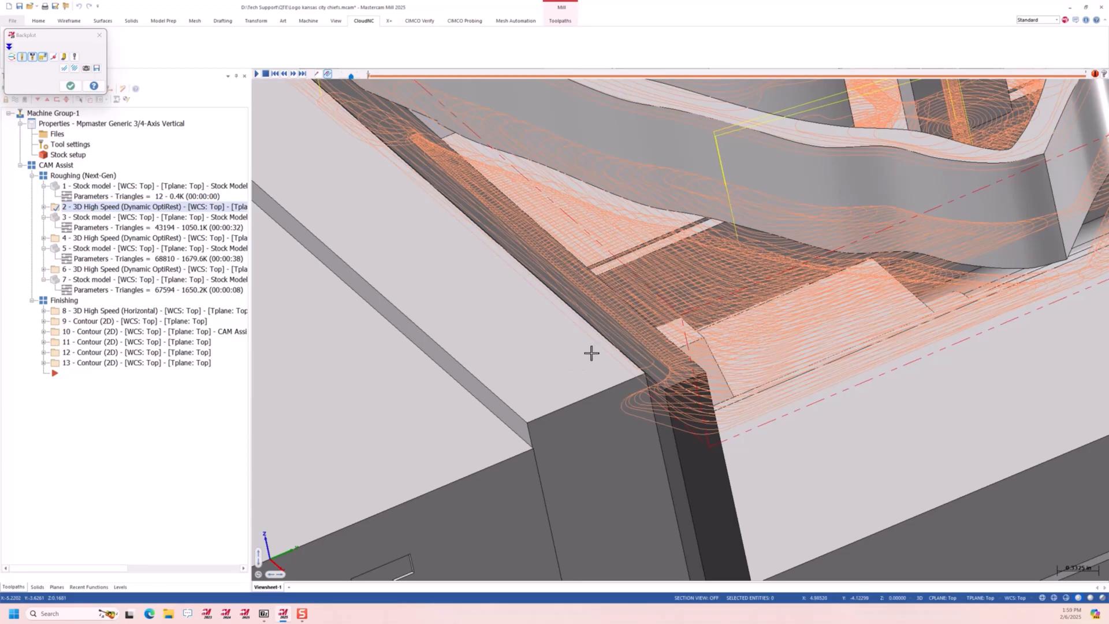
middle_drag(658, 408, 725, 386)
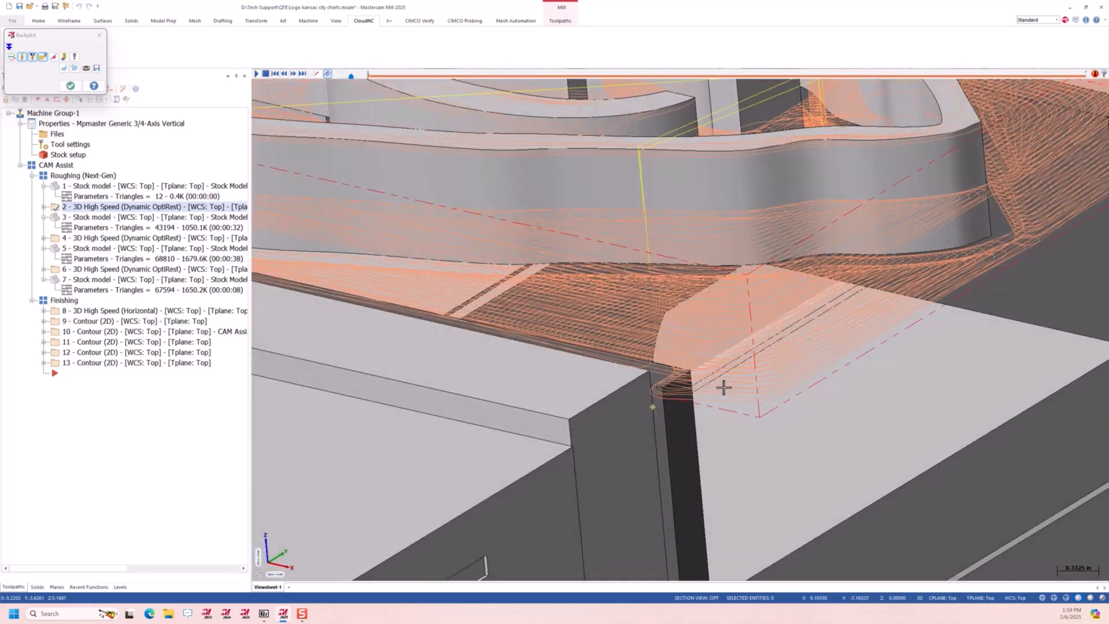
Look over the whole operation 2 toolpath above the vise, and close the backplot
scroll(732, 392, down, 1)
scroll(731, 392, down, 4)
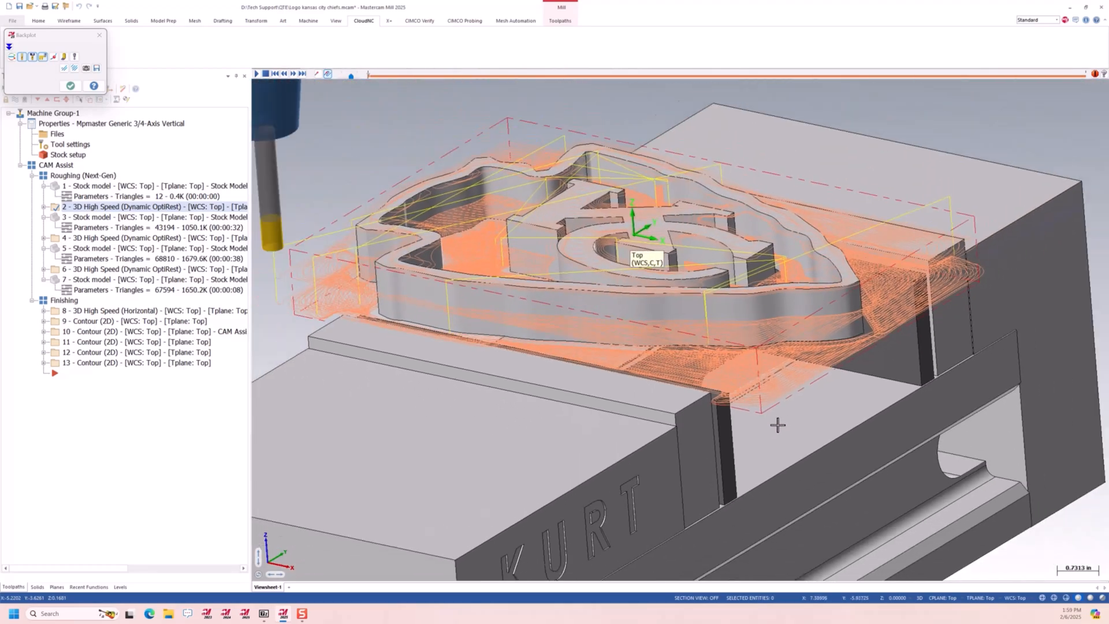
middle_drag(855, 348, 858, 353)
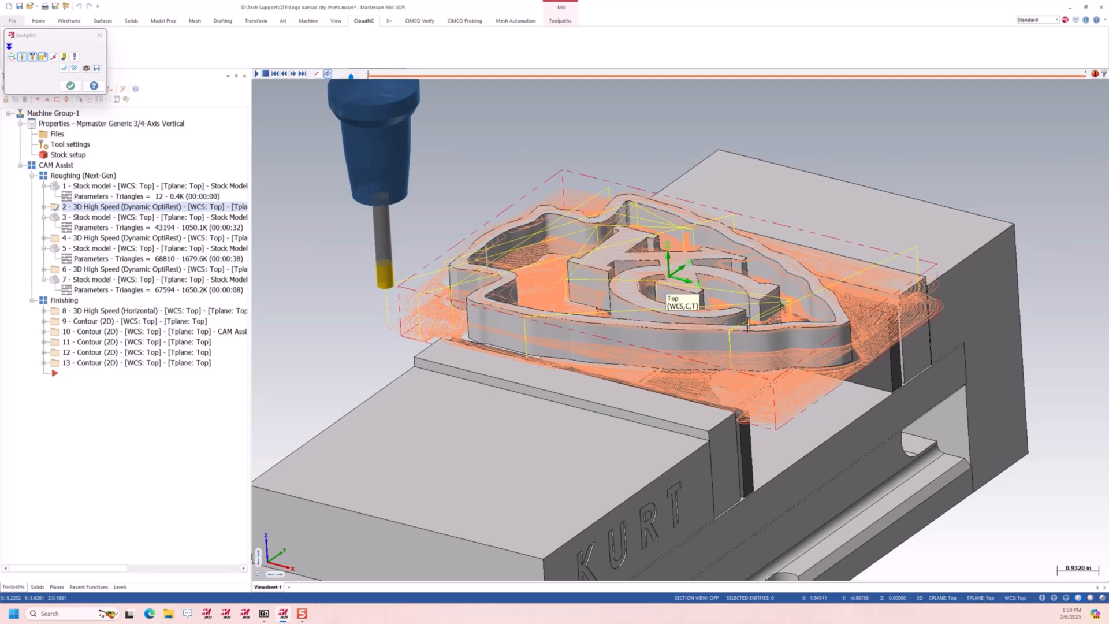
click(70, 86)
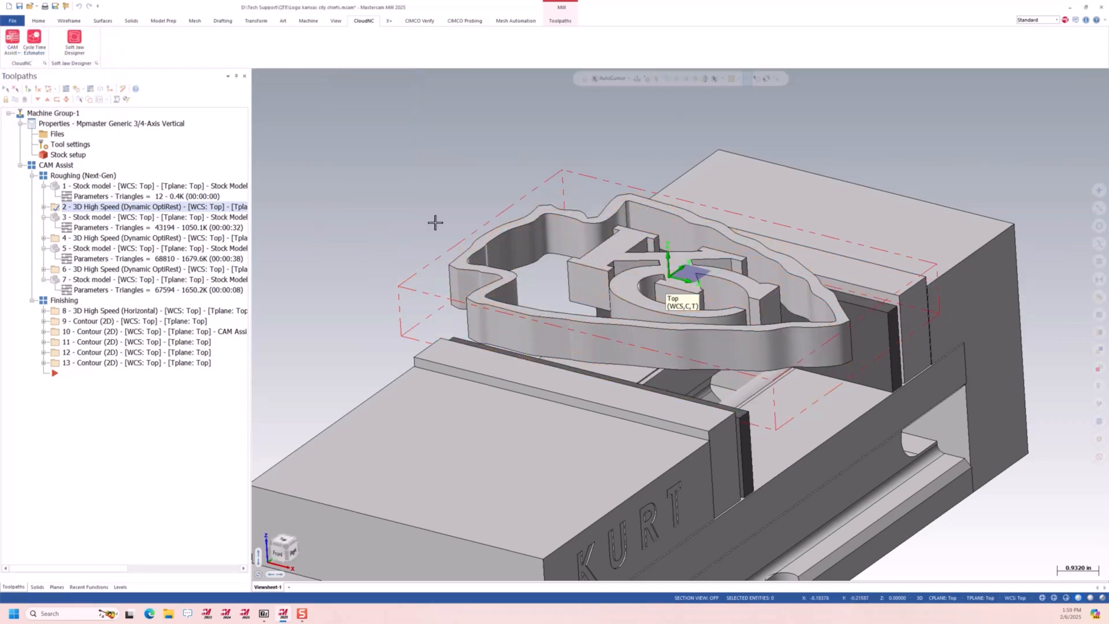
Select every operation in Machine Group-1 and start a CIMCO Verify machine simulation from the verify setup
click(51, 115)
scroll(522, 212, down, 2)
mouse_move(522, 212)
middle_down()
mouse_move(478, 206)
mouse_move(518, 217)
middle_up()
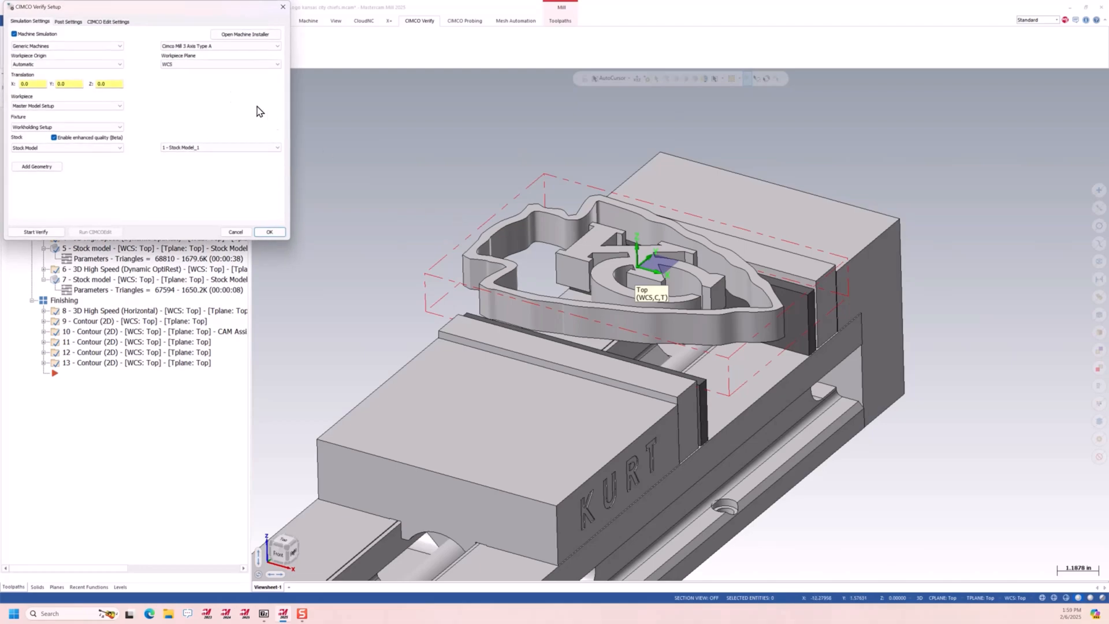
drag(155, 12, 242, 81)
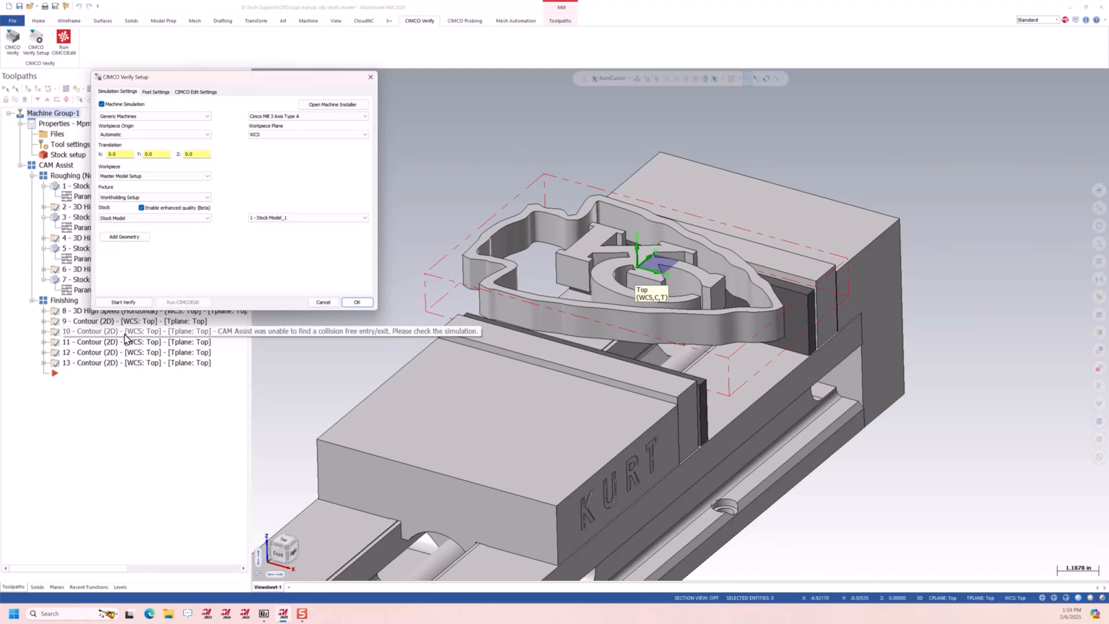
click(124, 302)
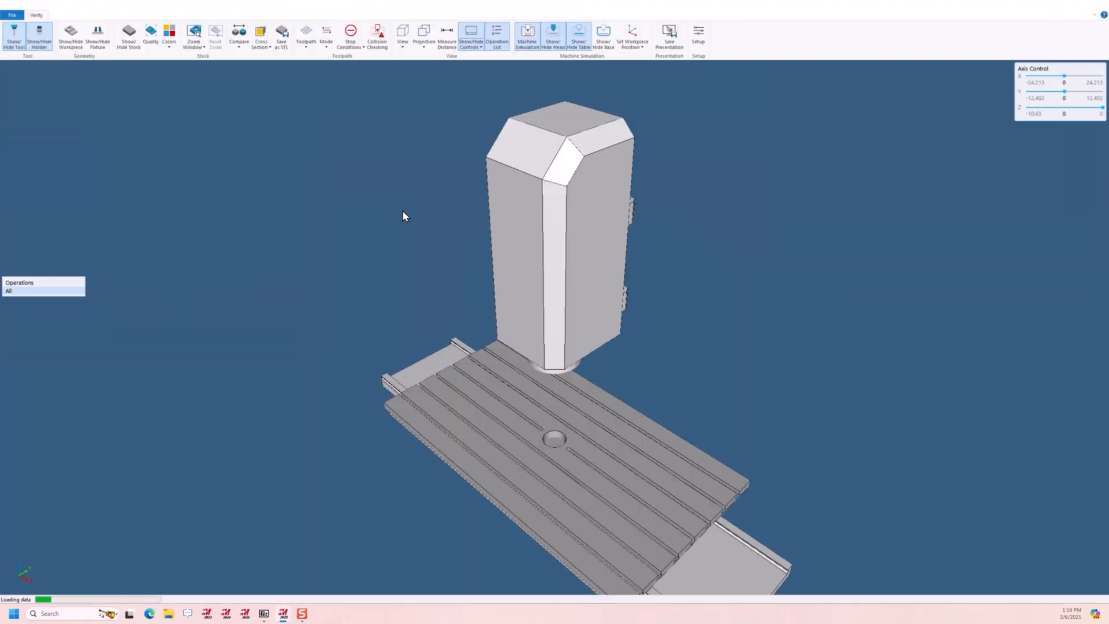
Play the machine simulation around the vise, raise its speed, and advance it to about 4:30 in the first roughing operation
scroll(640, 443, up, 10)
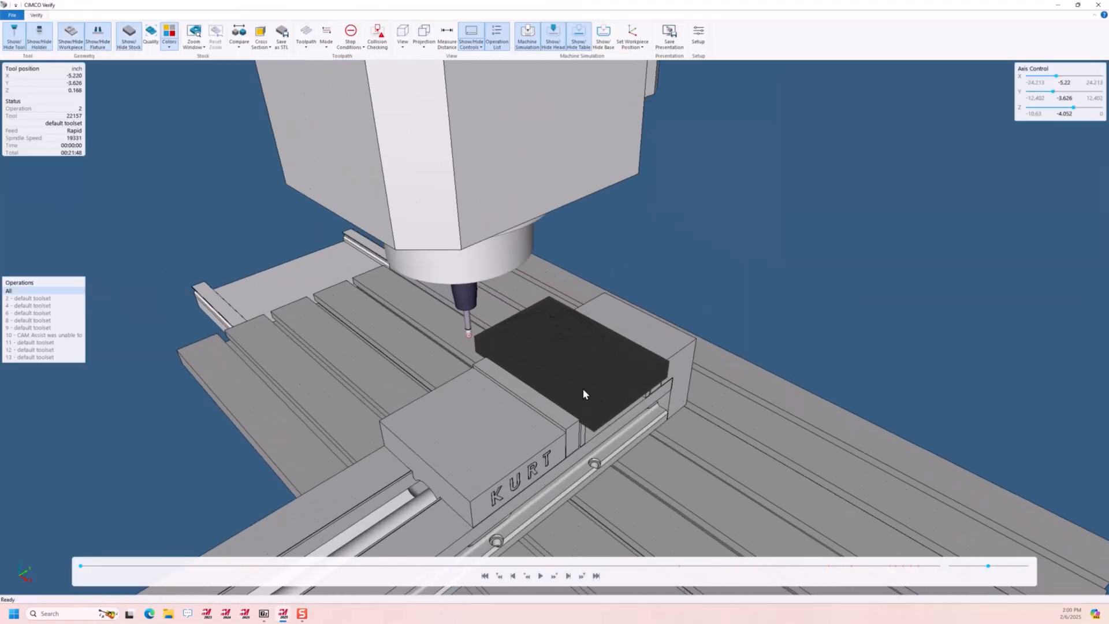
drag(594, 408, 593, 386)
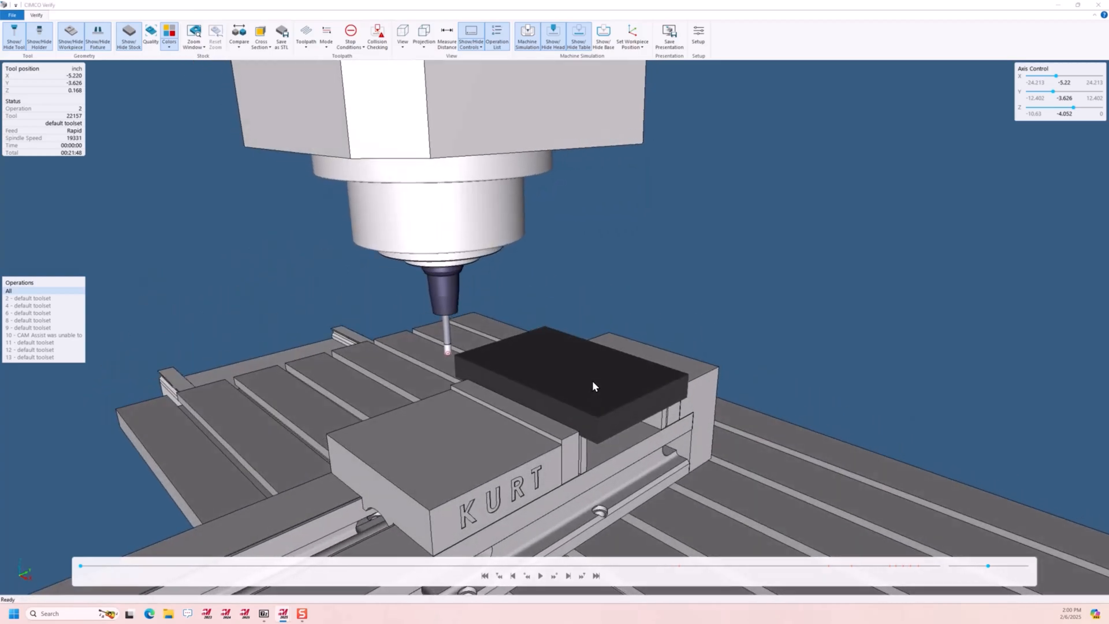
click(541, 576)
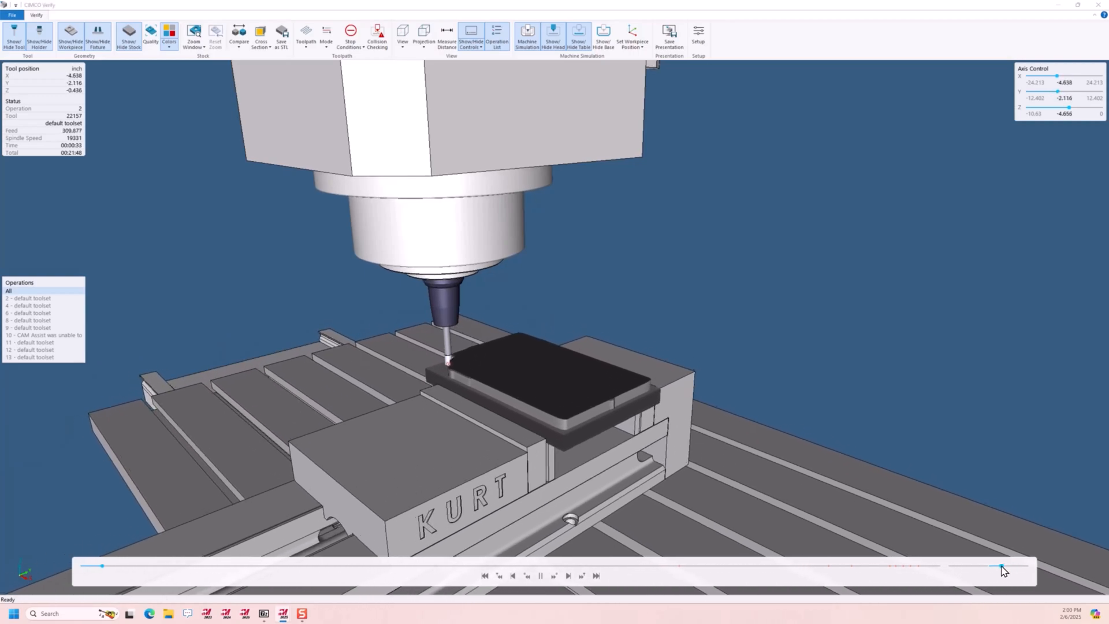
drag(1009, 567, 1006, 567)
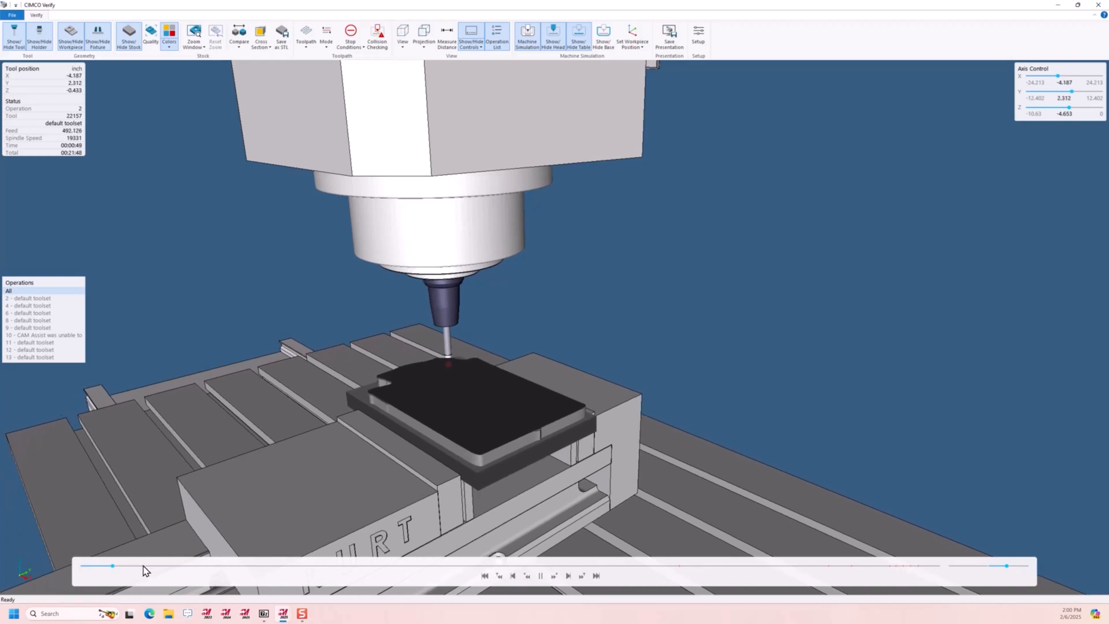
drag(118, 571, 259, 588)
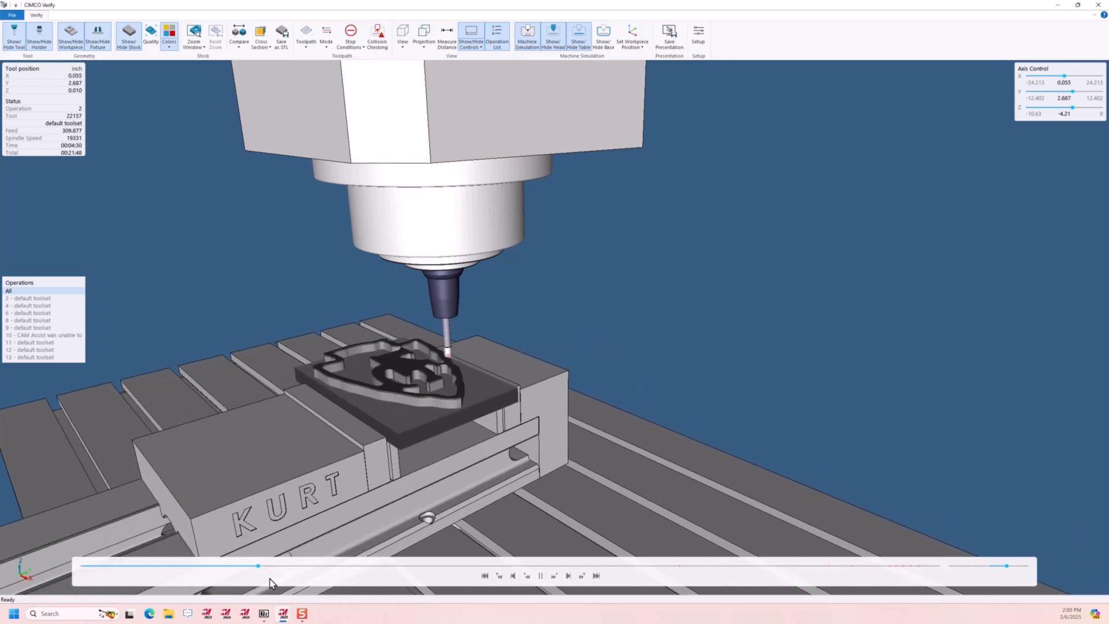
Inspect the cut up close, toggle the stock display off and on, and run the collision check over the program
scroll(509, 358, up, 4)
scroll(505, 401, up, 2)
scroll(504, 401, up, 1)
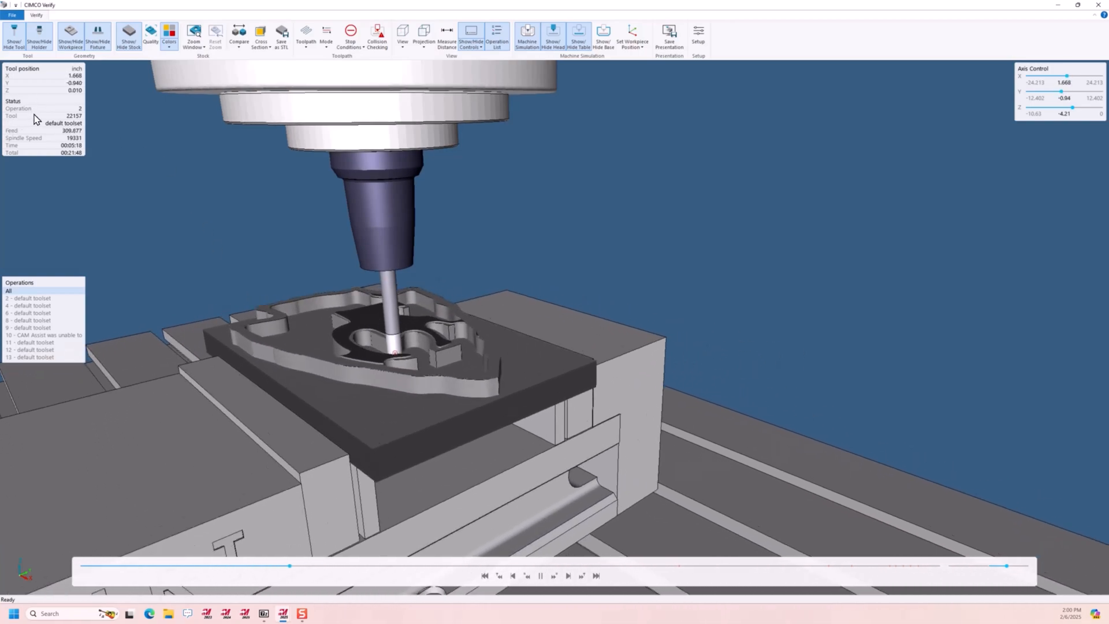
click(130, 35)
click(130, 34)
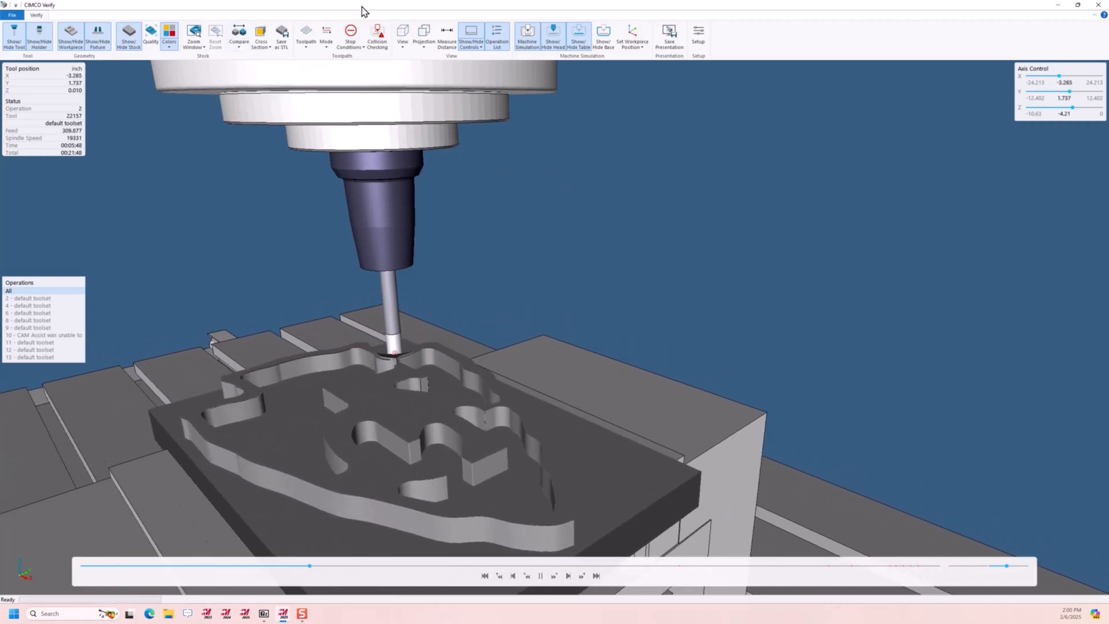
click(383, 41)
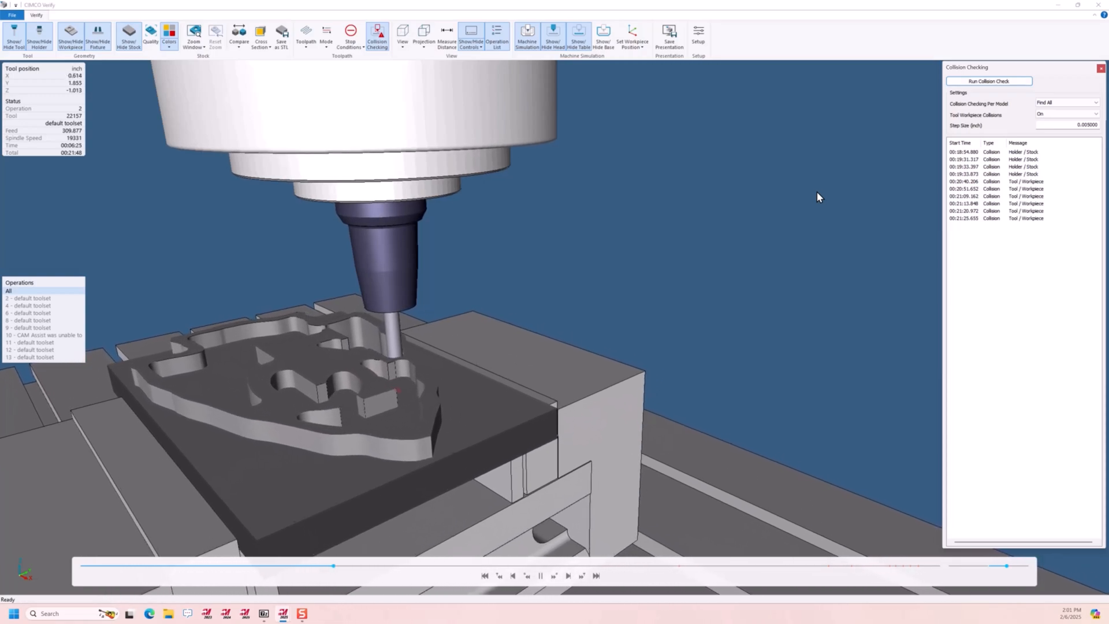
Show the machine base to view the complete CIMCO mill with its control, and hide the base again
scroll(598, 246, down, 5)
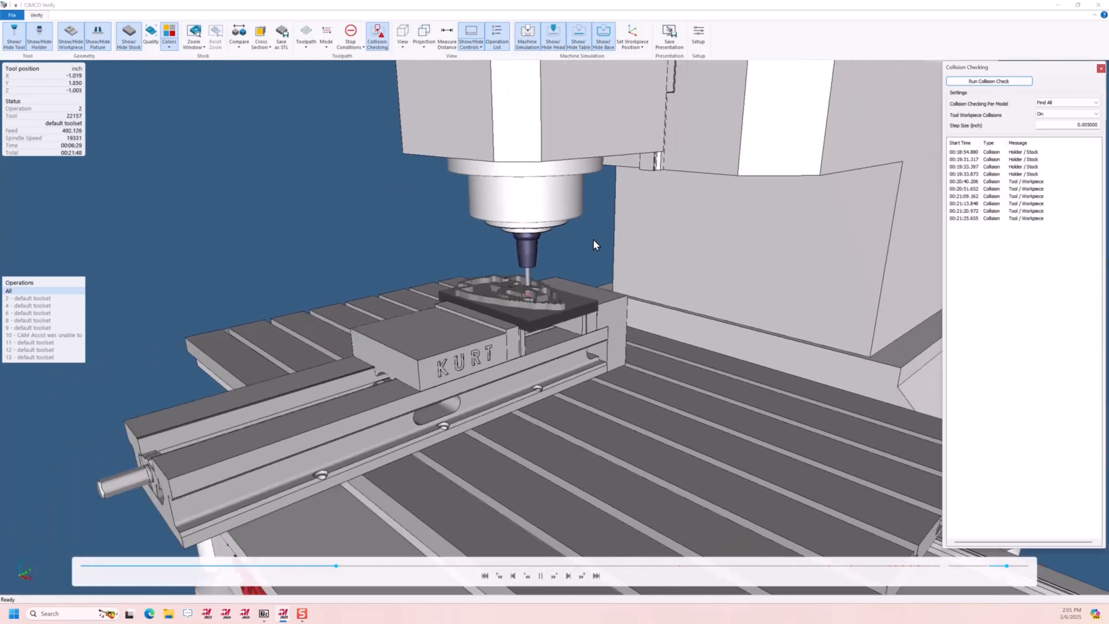
drag(548, 299, 489, 299)
scroll(457, 301, down, 5)
scroll(569, 185, up, 3)
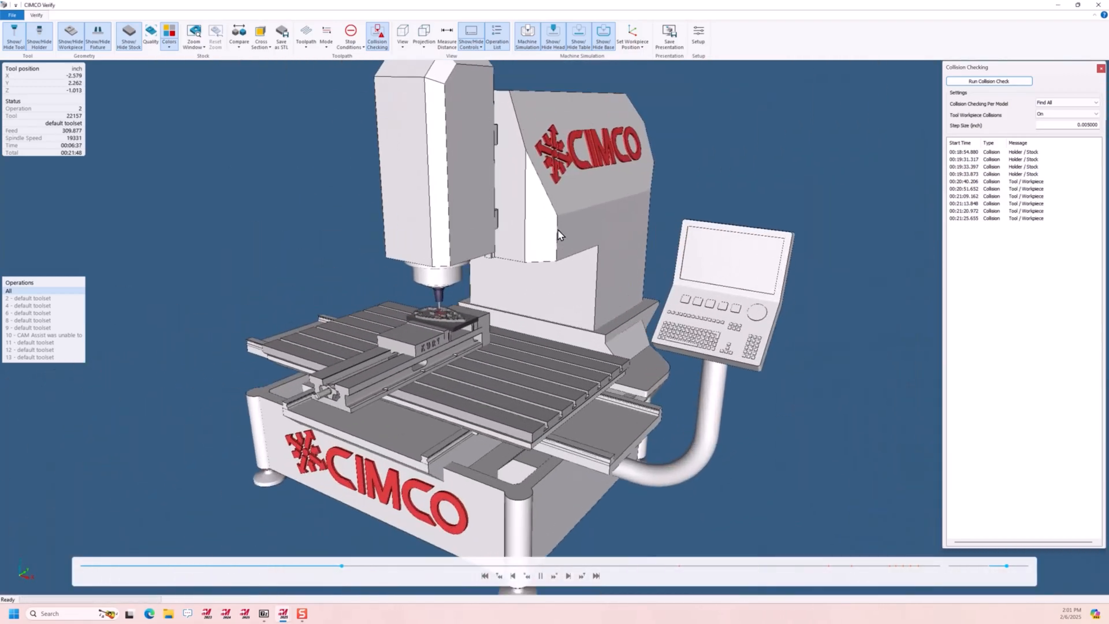
scroll(433, 304, up, 2)
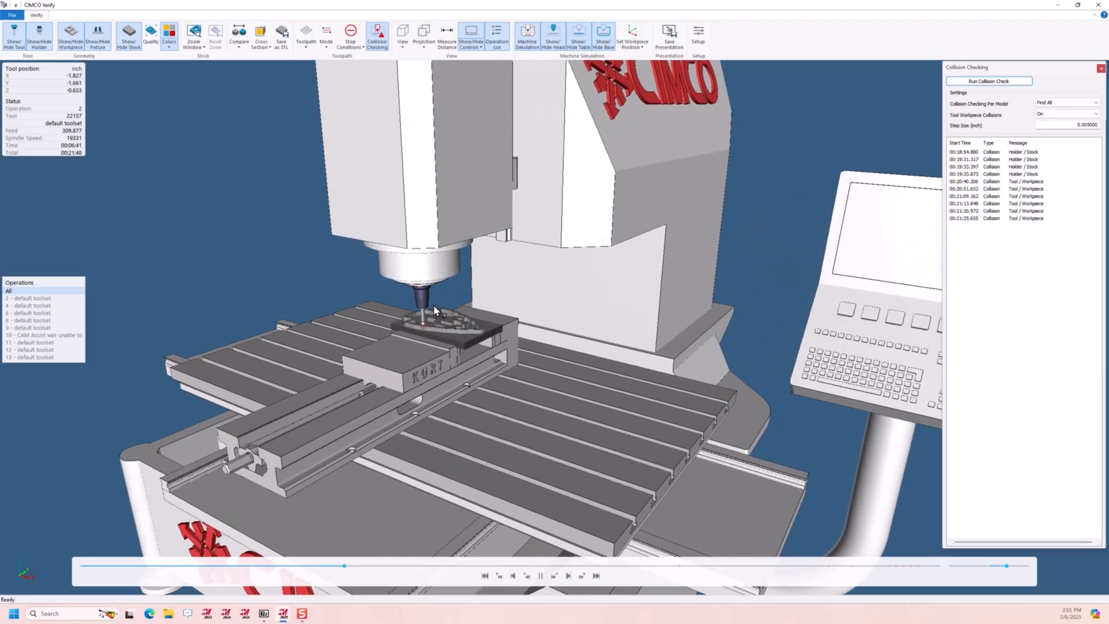
click(607, 34)
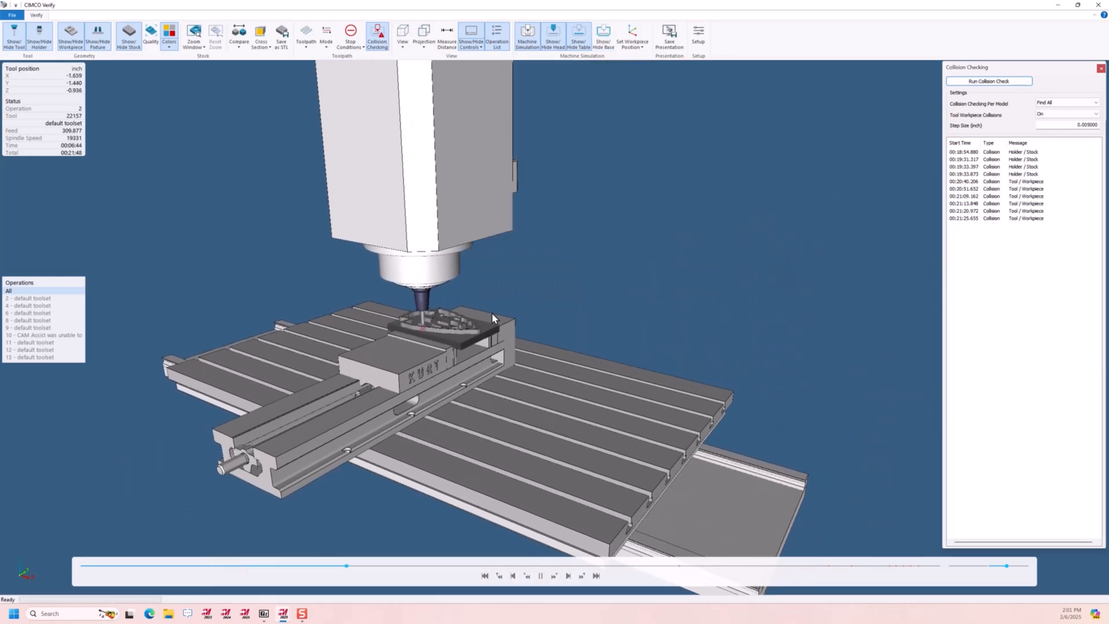
Watch the roughing near the vise jaws, advance the simulation to about 13:30, and slow its playback slightly
scroll(460, 303, up, 3)
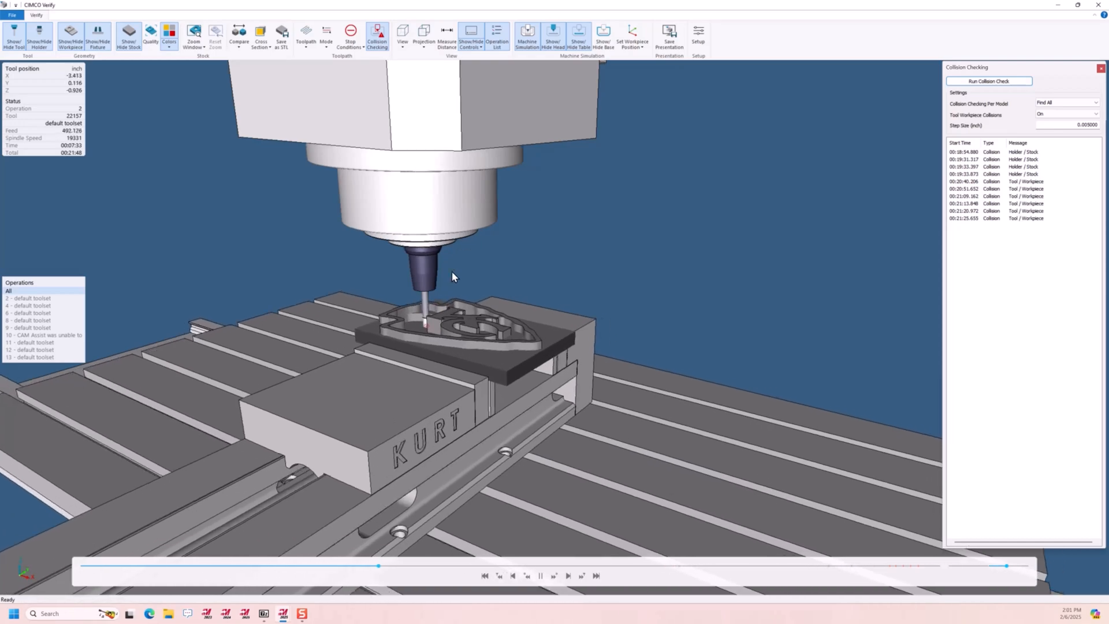
middle_drag(456, 250, 445, 289)
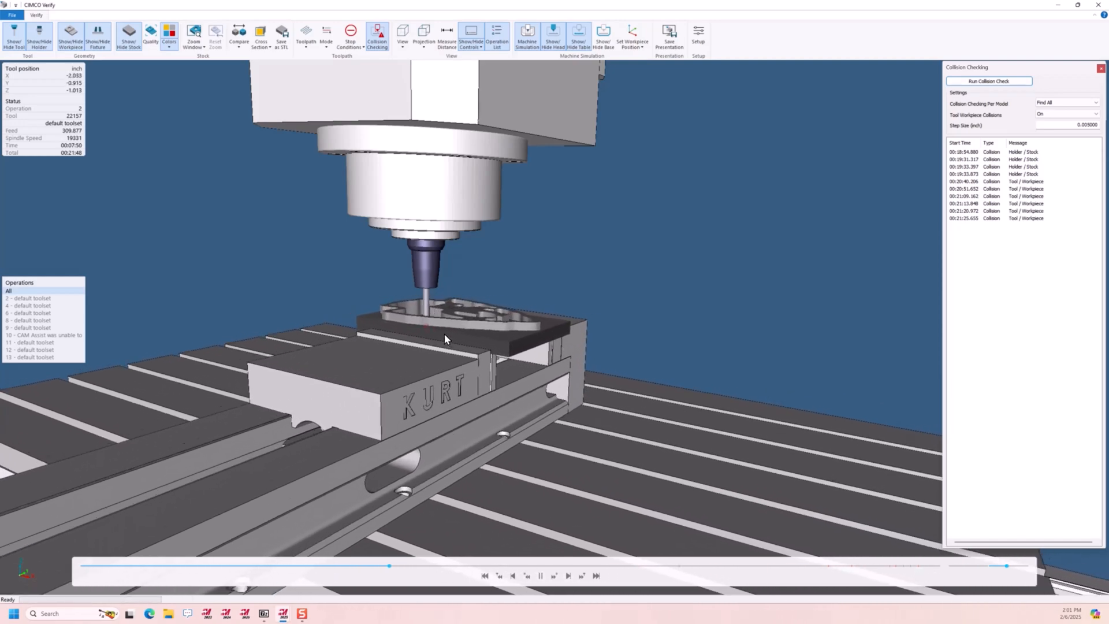
drag(445, 338, 509, 355)
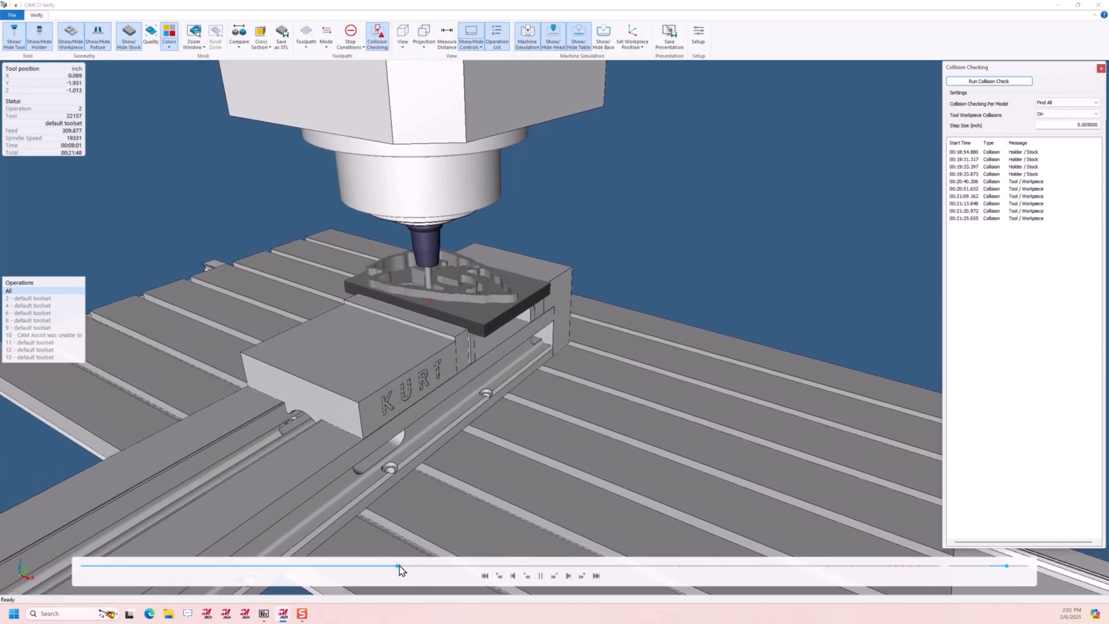
drag(396, 566, 607, 571)
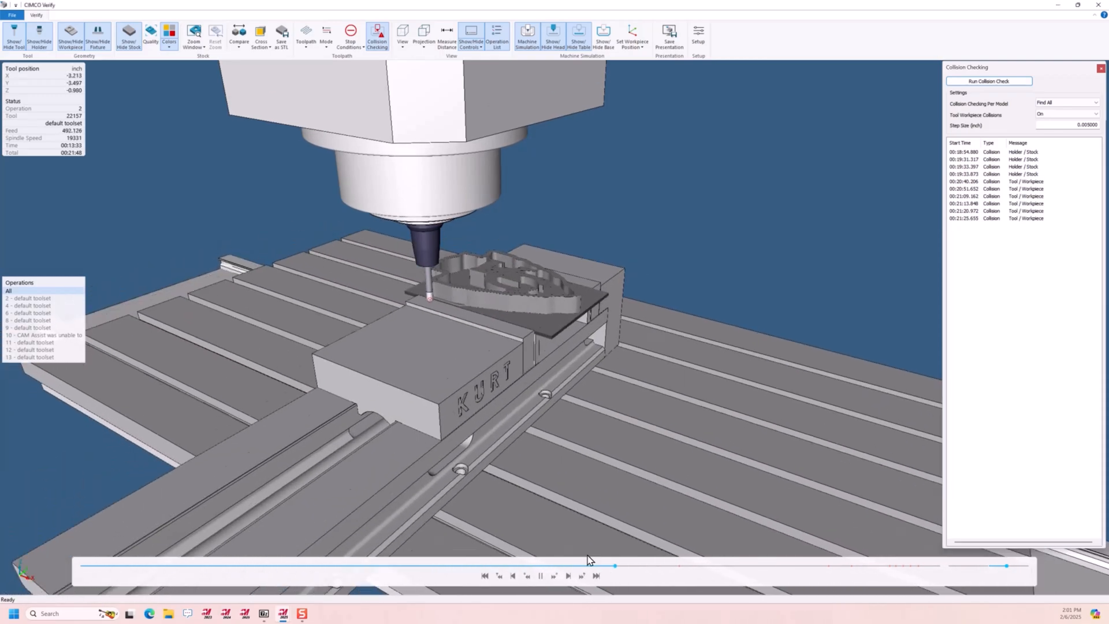
scroll(433, 299, up, 4)
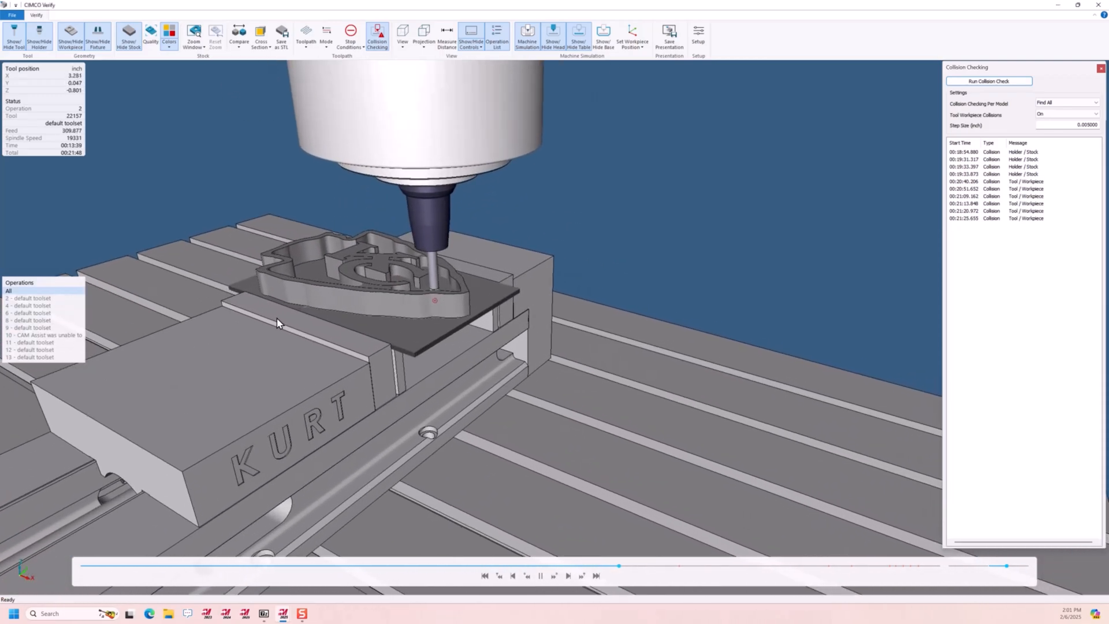
scroll(278, 323, up, 5)
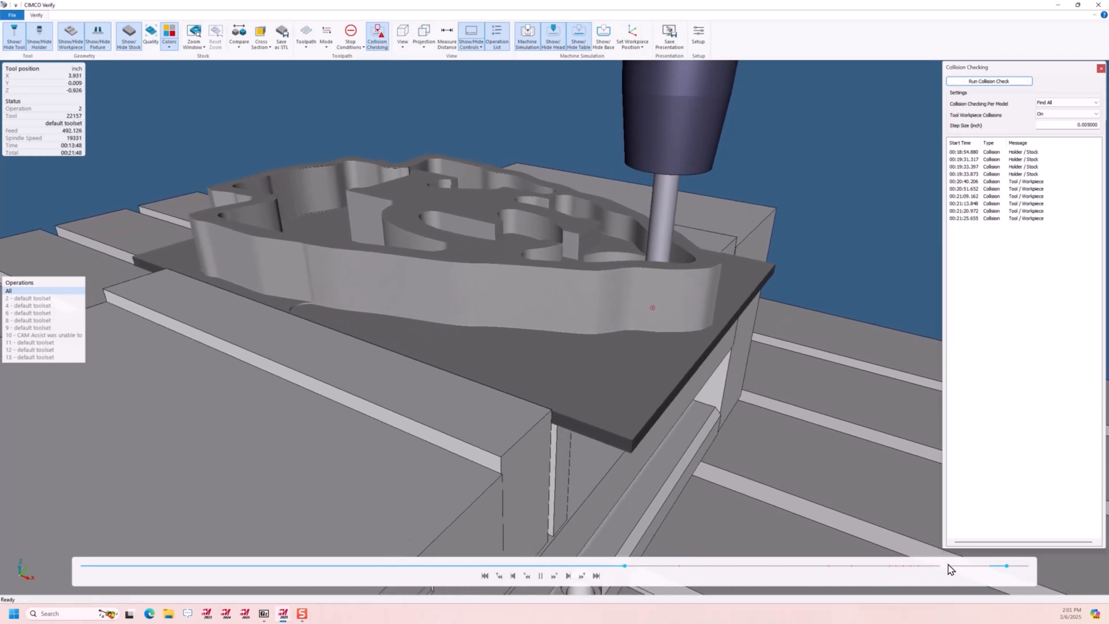
drag(1006, 566, 999, 566)
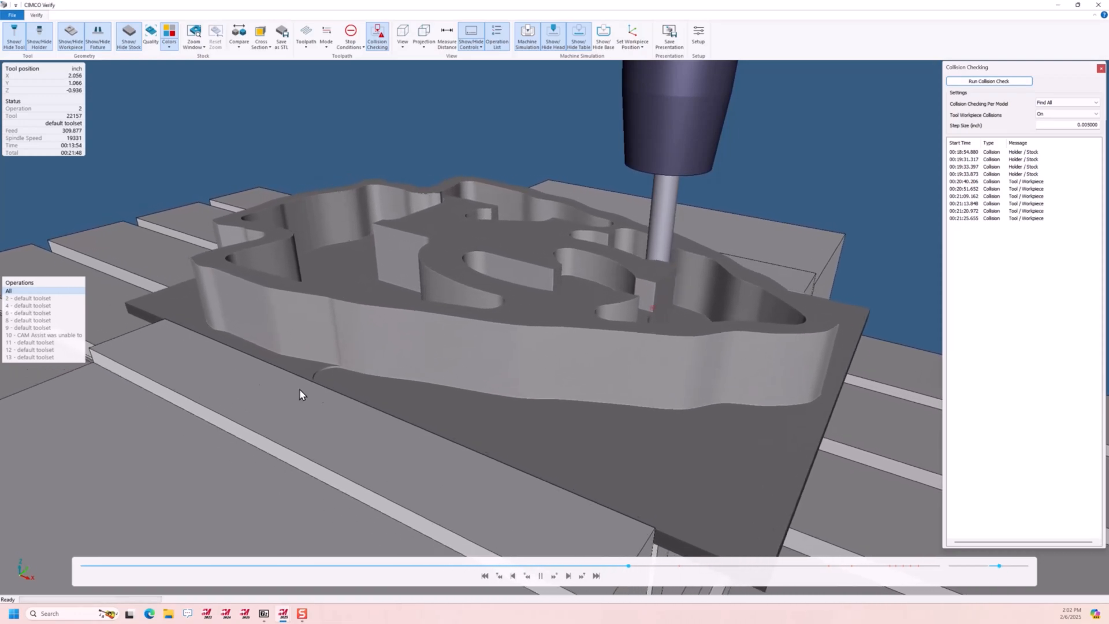
Move the simulation to its end and inspect the finished logo's walls and top faces
drag(380, 435, 532, 365)
drag(628, 566, 954, 576)
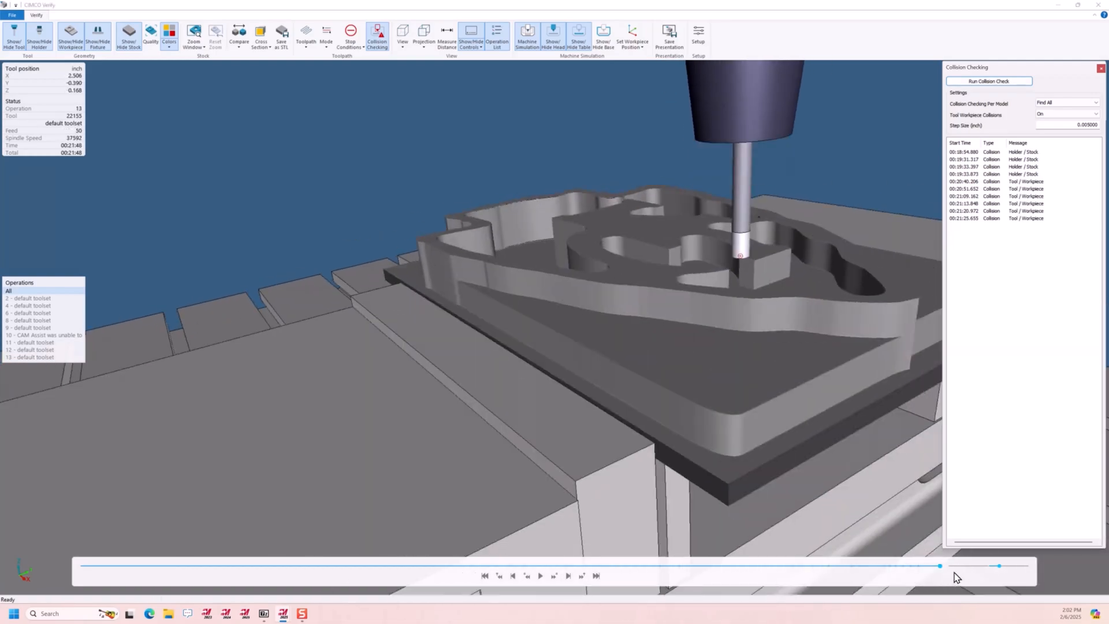
drag(580, 280, 721, 252)
scroll(722, 249, up, 4)
drag(546, 257, 604, 259)
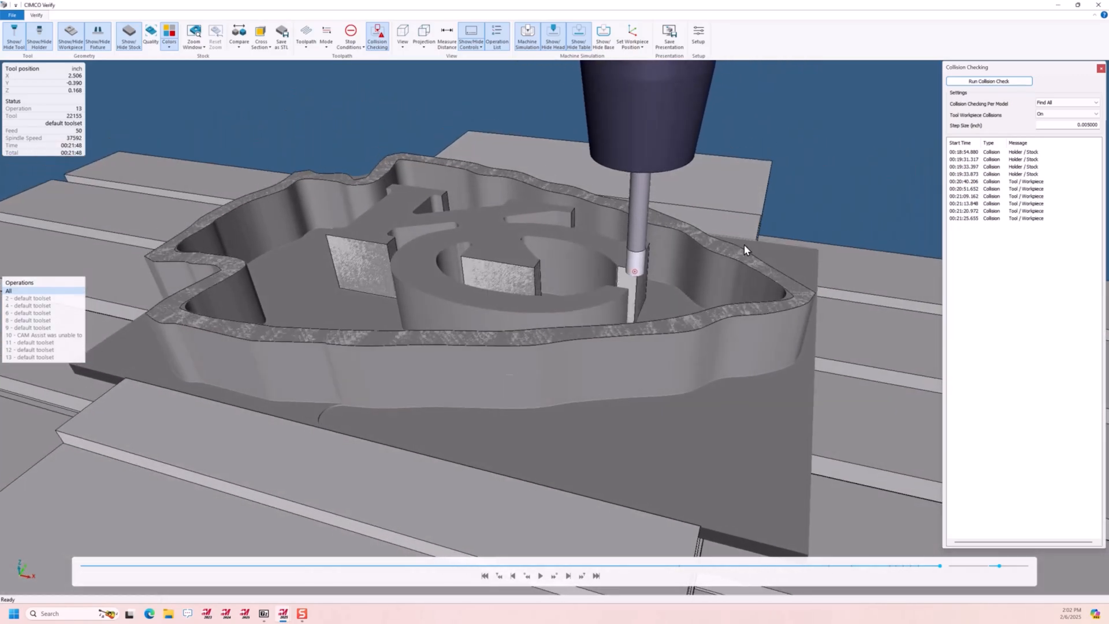
Jump to the first holder/stock collision in the collision list and examine the holder against the logo's raised letters
double_click(1015, 152)
scroll(657, 282, up, 4)
drag(655, 284, 467, 277)
middle_drag(466, 261, 534, 268)
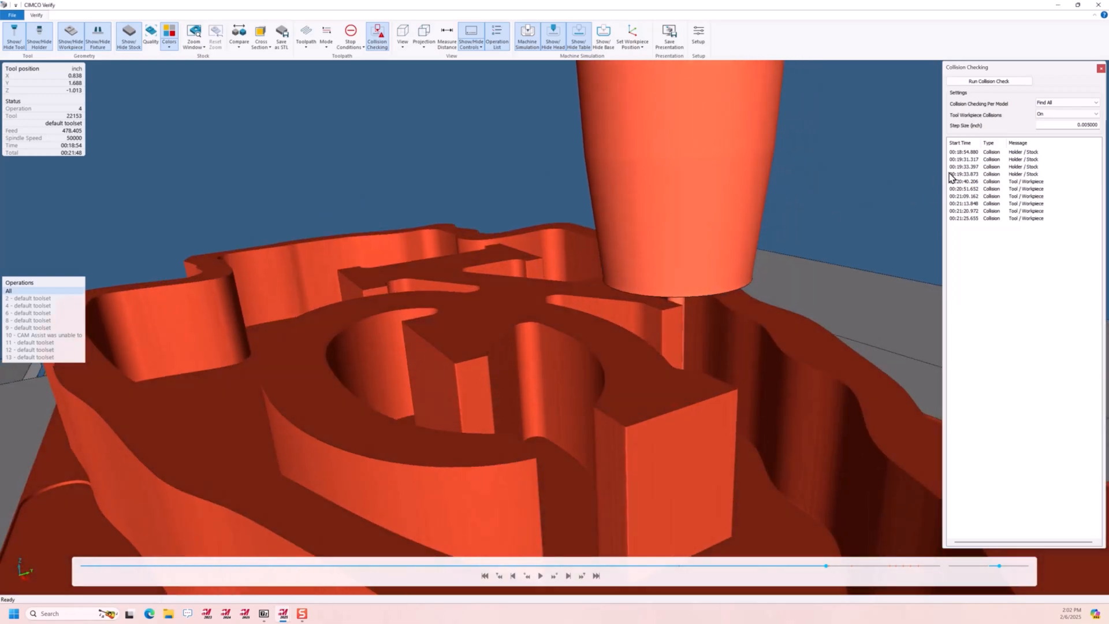
Jump to the first tool/workpiece collision in the list and examine the tool at the logo's outer wall
click(1026, 183)
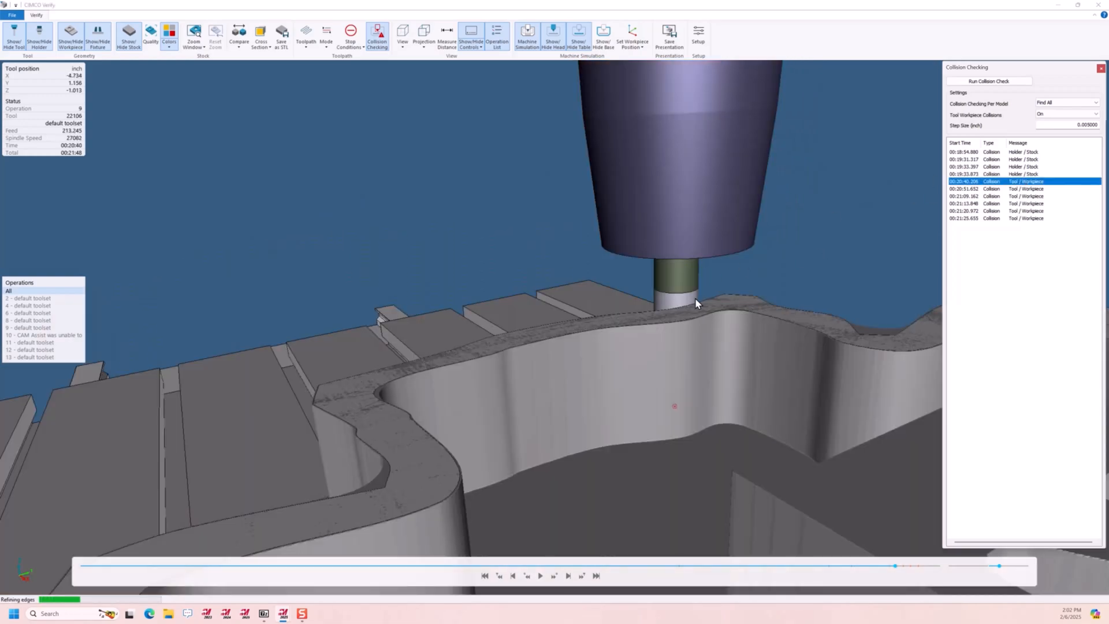
scroll(687, 326, up, 3)
middle_drag(677, 338, 750, 278)
scroll(750, 278, down, 10)
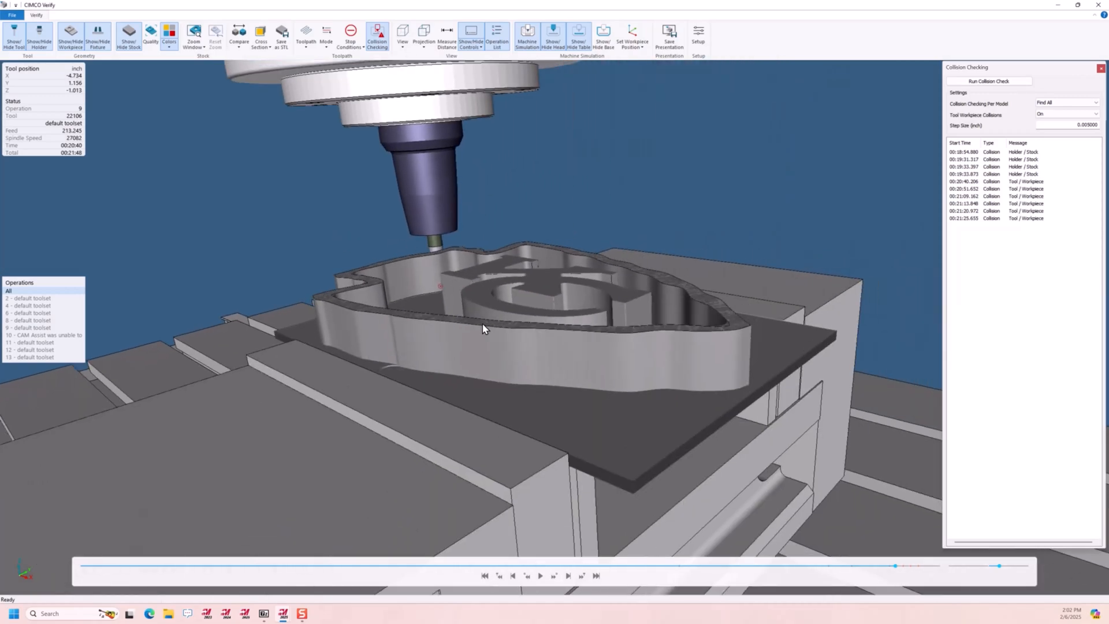
middle_drag(483, 328, 519, 322)
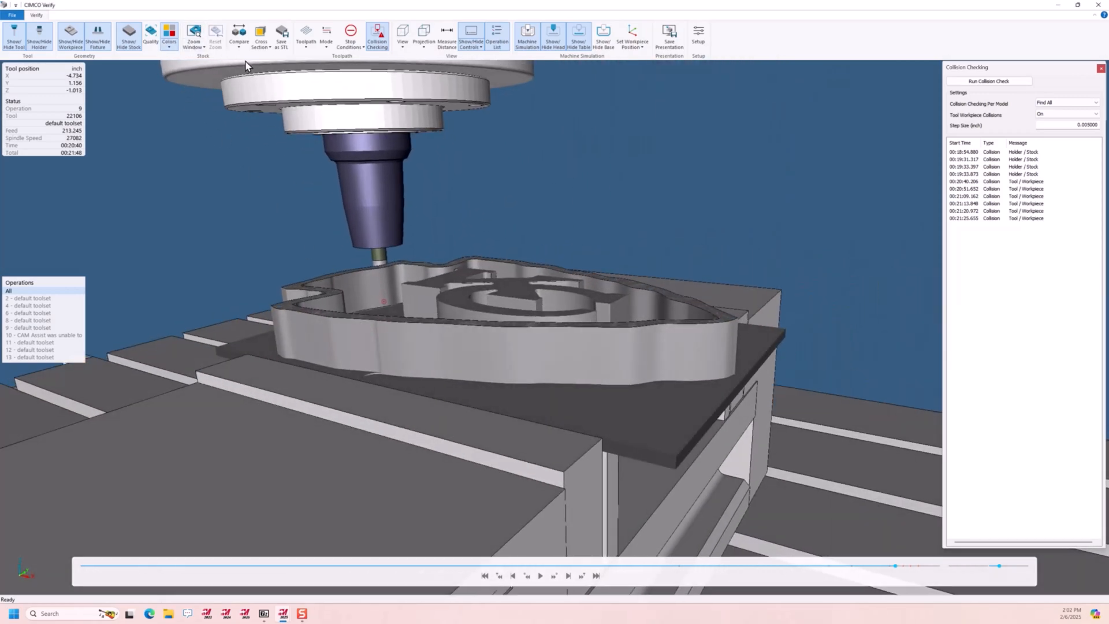
Compare the cut stock with the workpiece, close the collision check, and examine the color-coded deviations on the logo
click(238, 34)
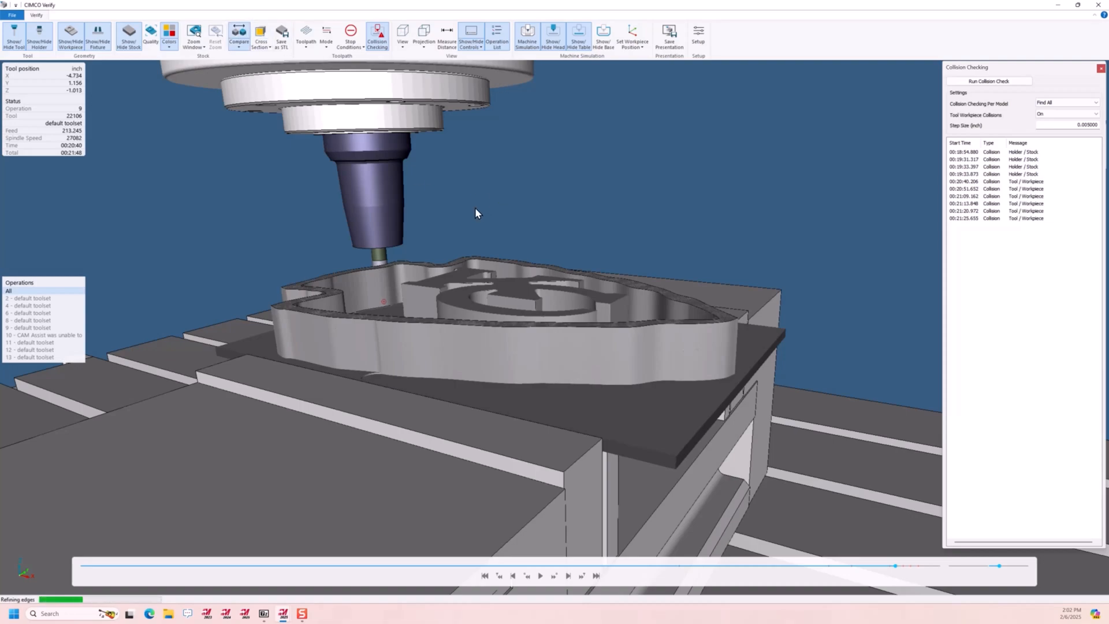
click(1101, 69)
middle_drag(501, 285, 516, 303)
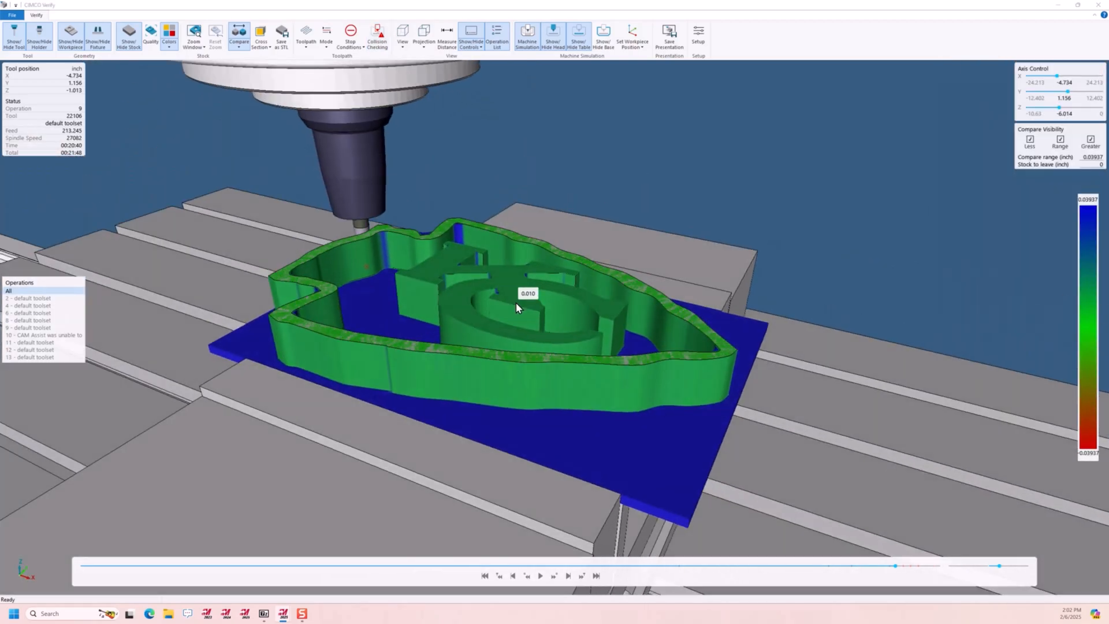
scroll(612, 208, up, 5)
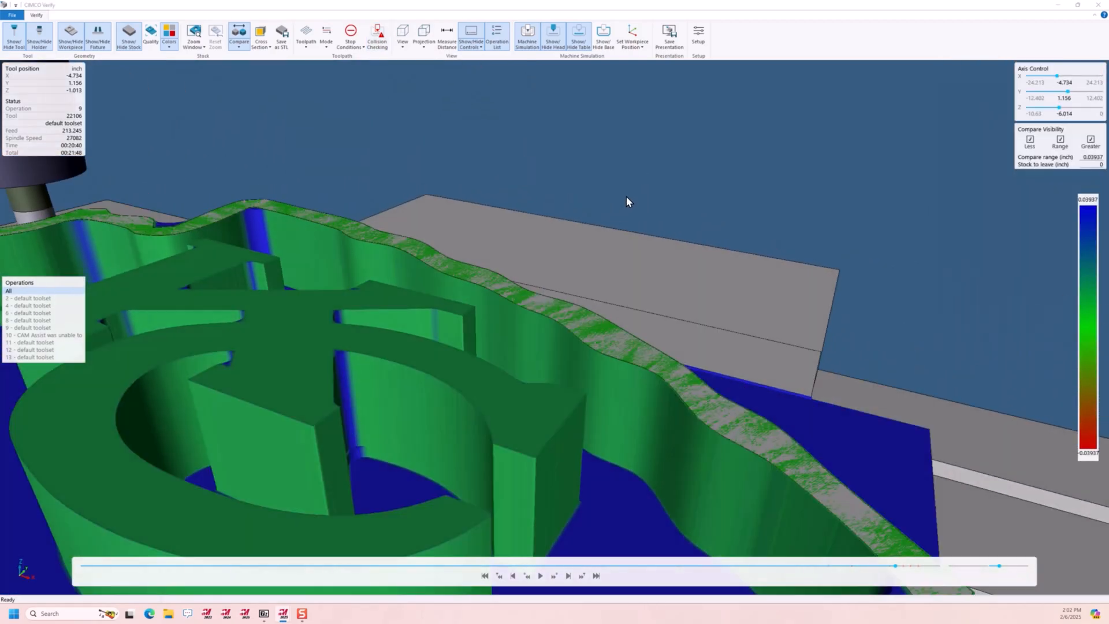
scroll(664, 198, down, 5)
scroll(381, 228, up, 5)
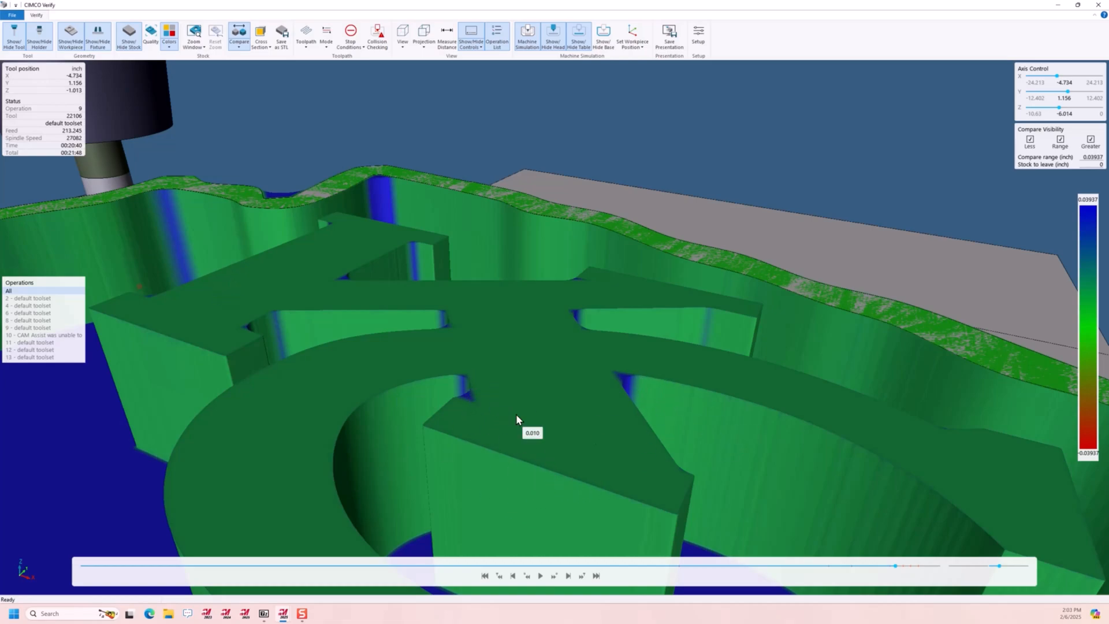
Move the simulation to its end and examine the color-coded deviations on the finished logo's outer walls and raised letters
scroll(523, 453, down, 3)
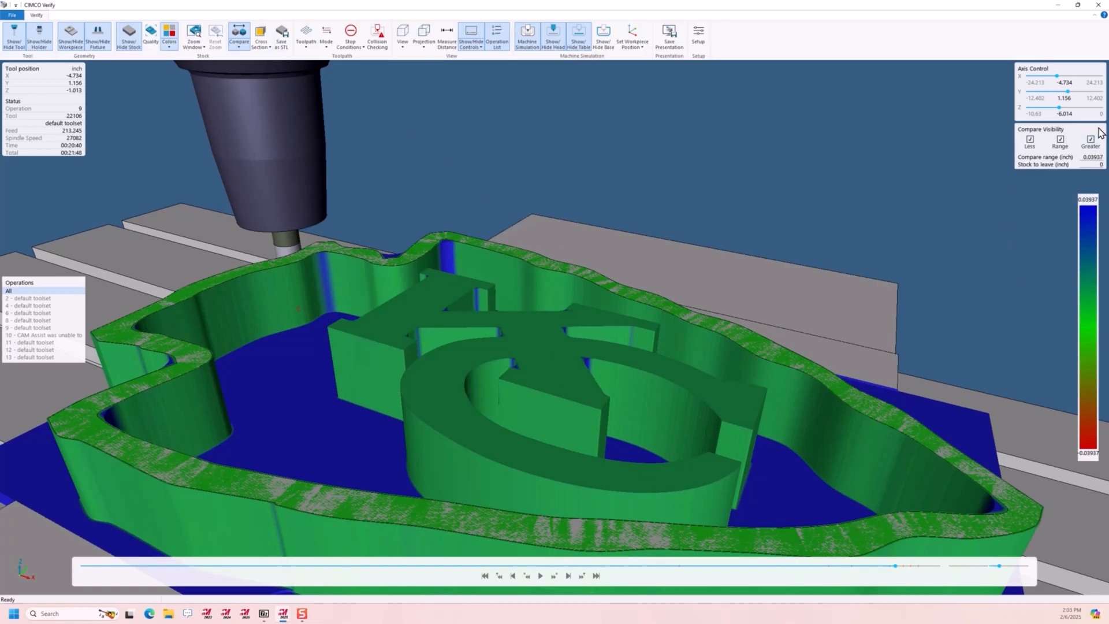
drag(896, 566, 955, 573)
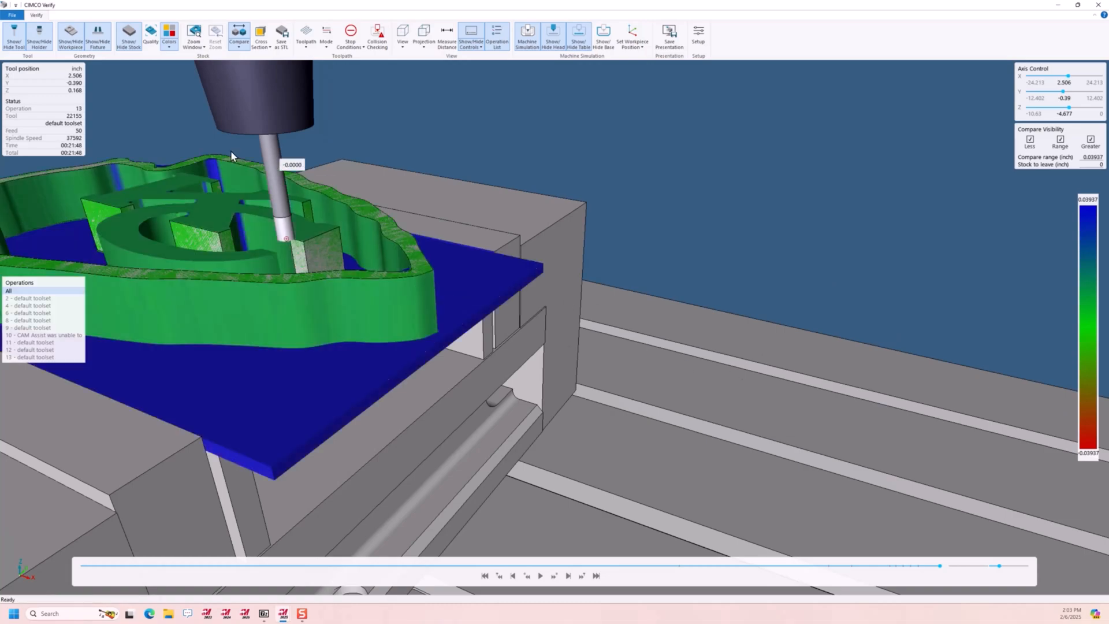
scroll(674, 360, down, 3)
scroll(408, 248, up, 5)
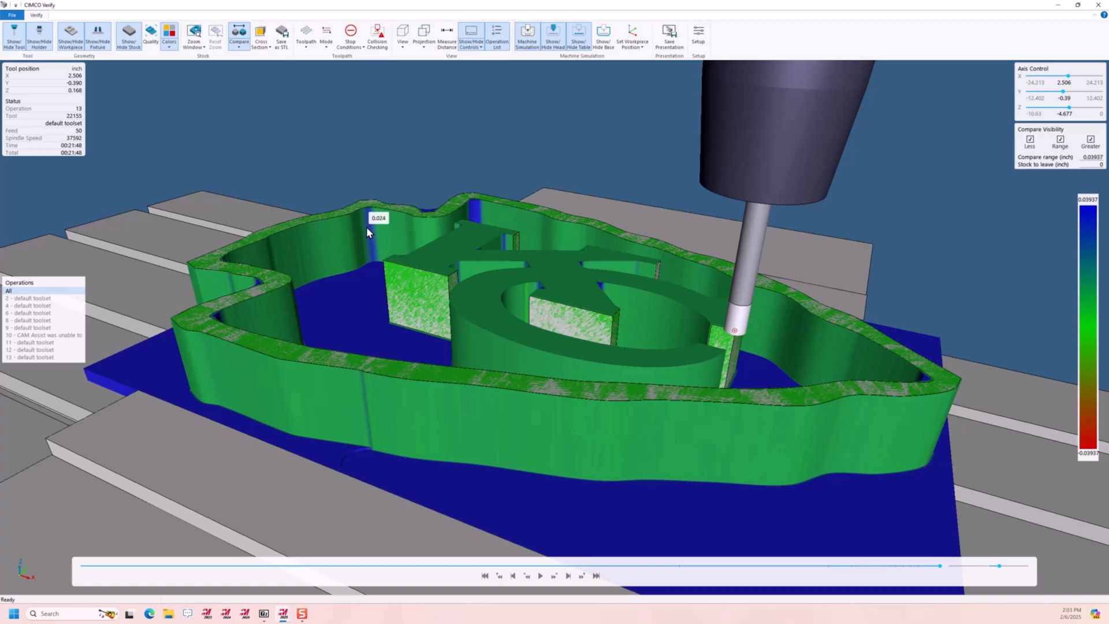
drag(496, 316, 541, 397)
scroll(363, 339, down, 3)
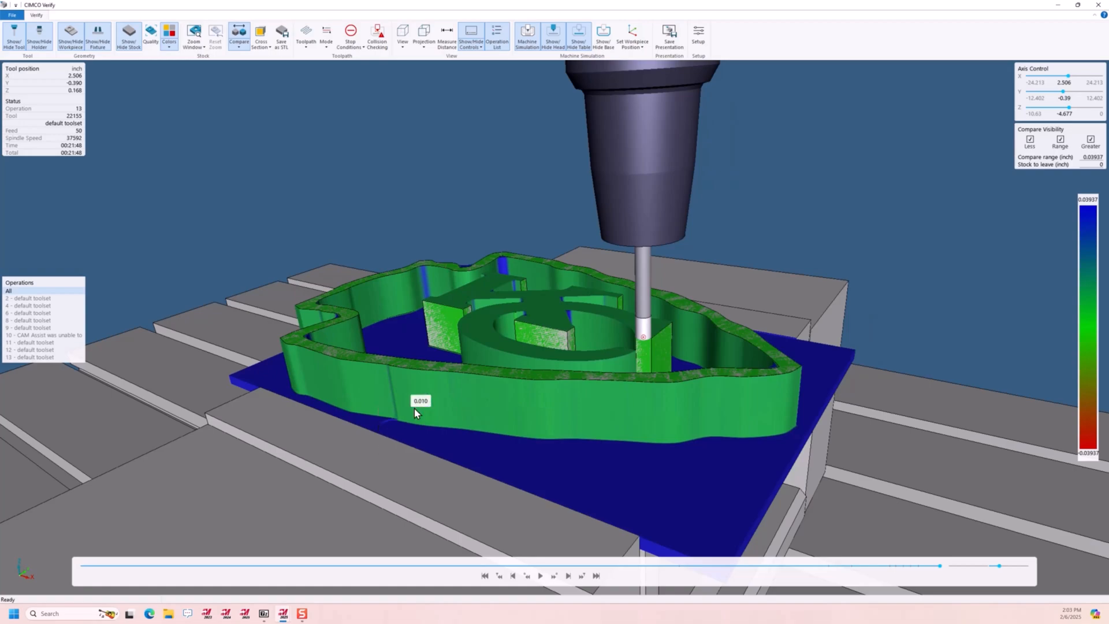
scroll(420, 390, down, 3)
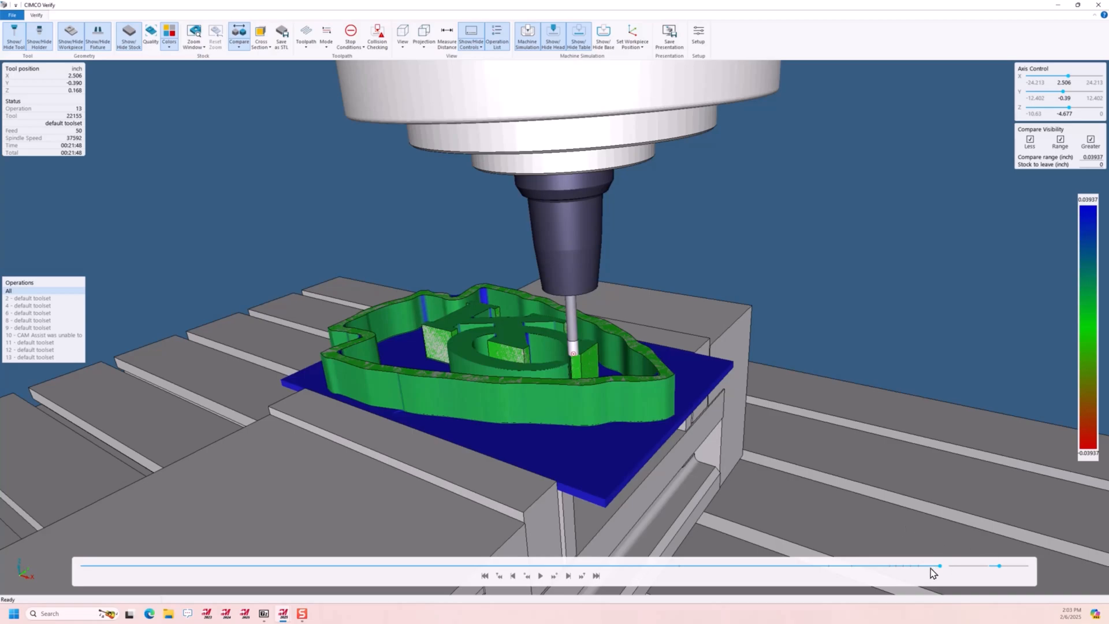
Rewind the simulation to the first roughing operation and play it, viewing the stock and vise from another angle
drag(940, 567, 161, 566)
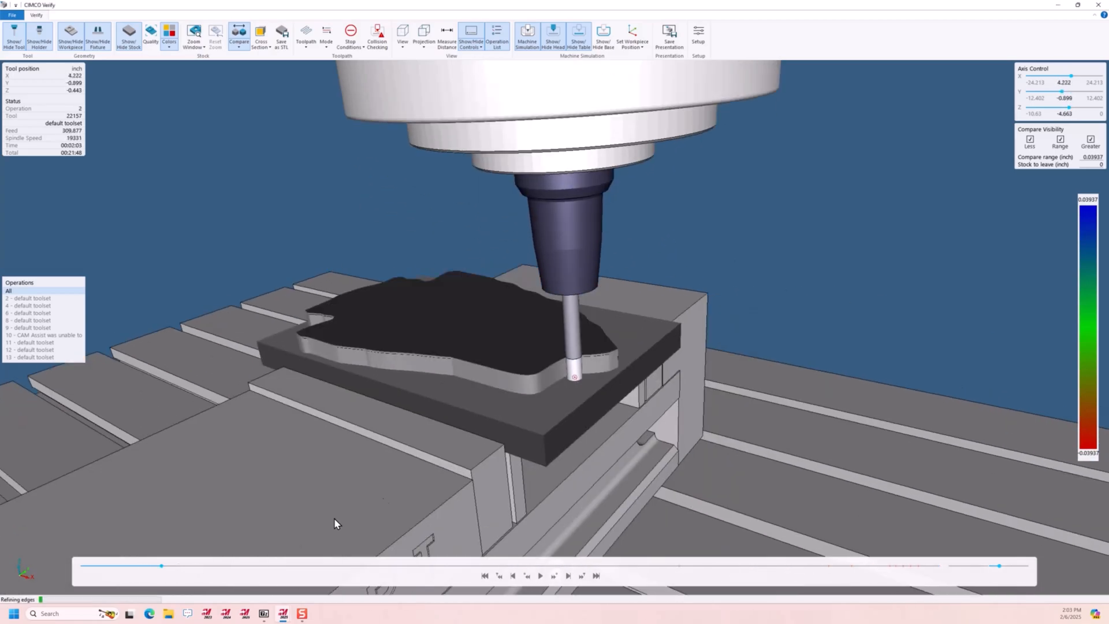
click(540, 575)
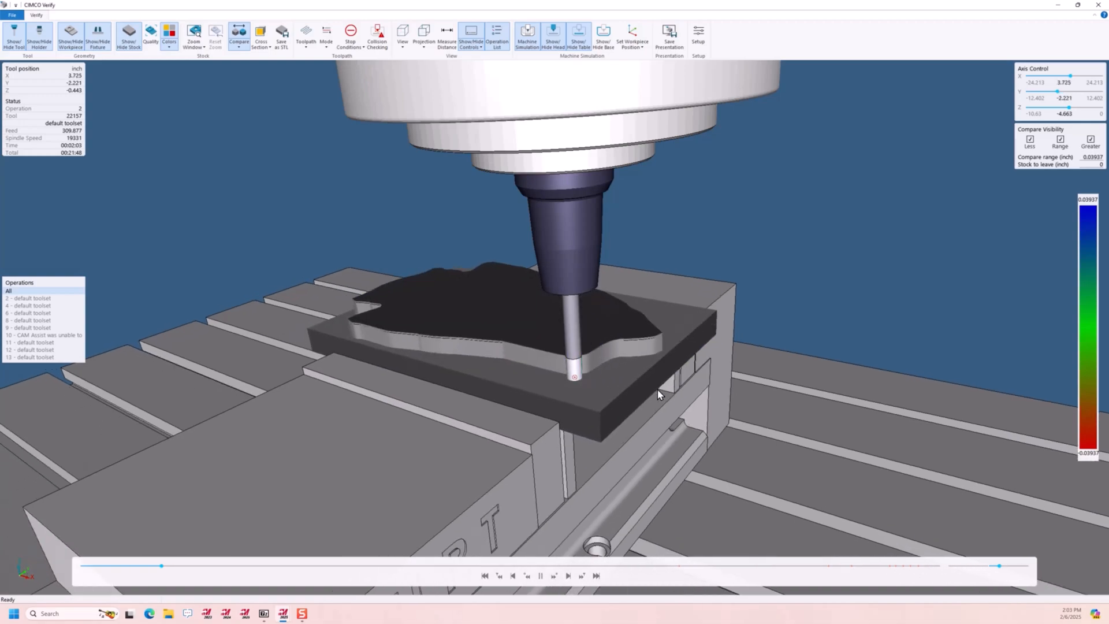
drag(449, 337, 566, 331)
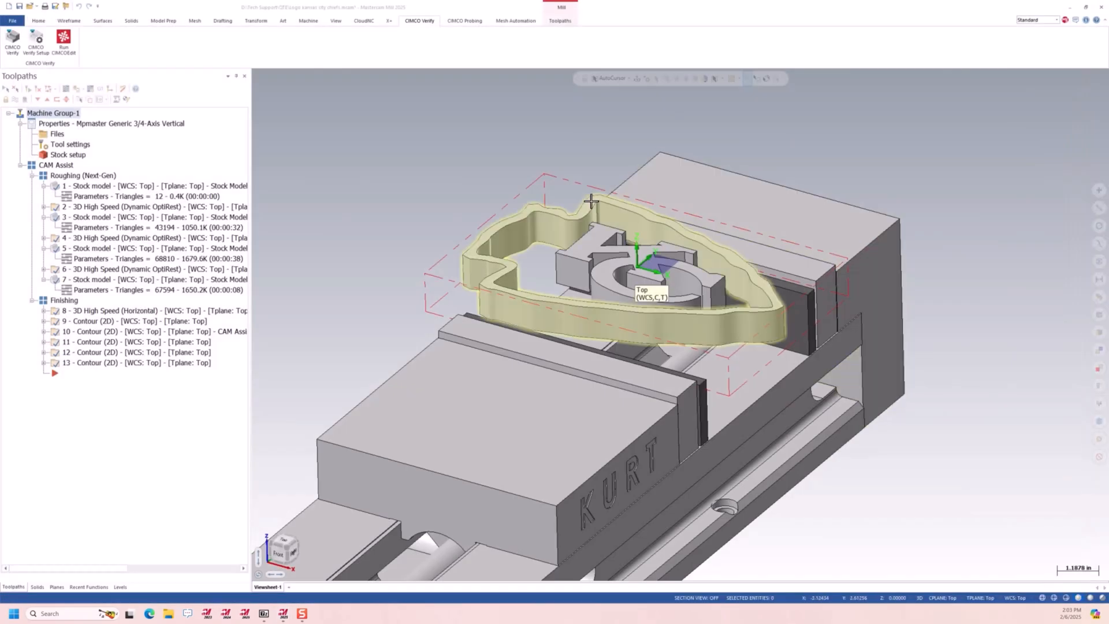
Generate an X+ tool list as an HTML report with the cards configuration, browsing the available tool sheet templates without loading one
click(234, 200)
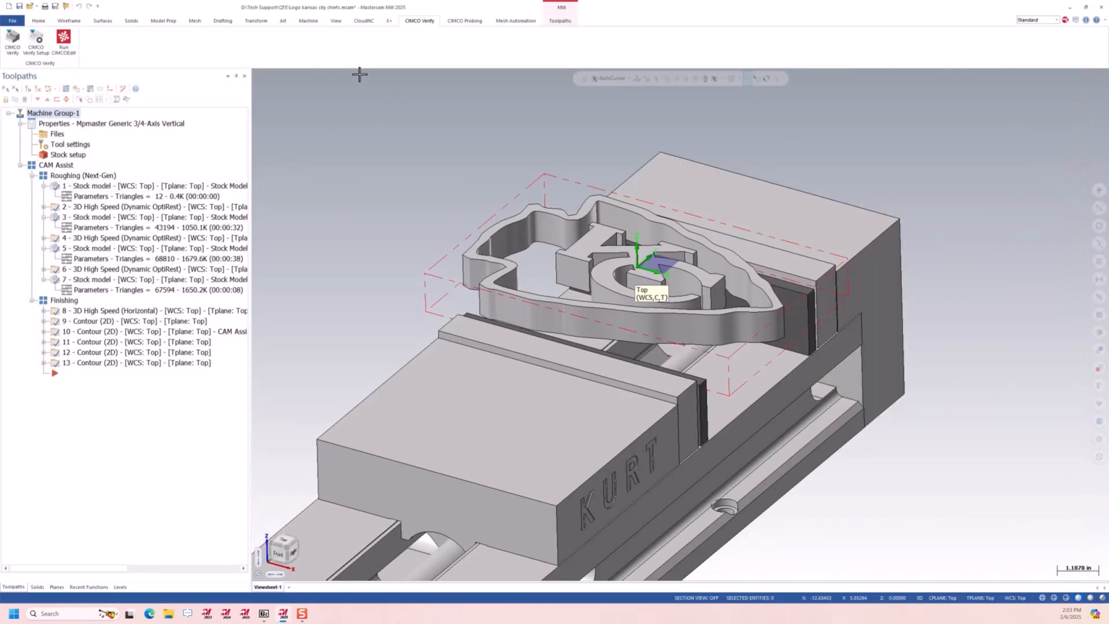
click(389, 22)
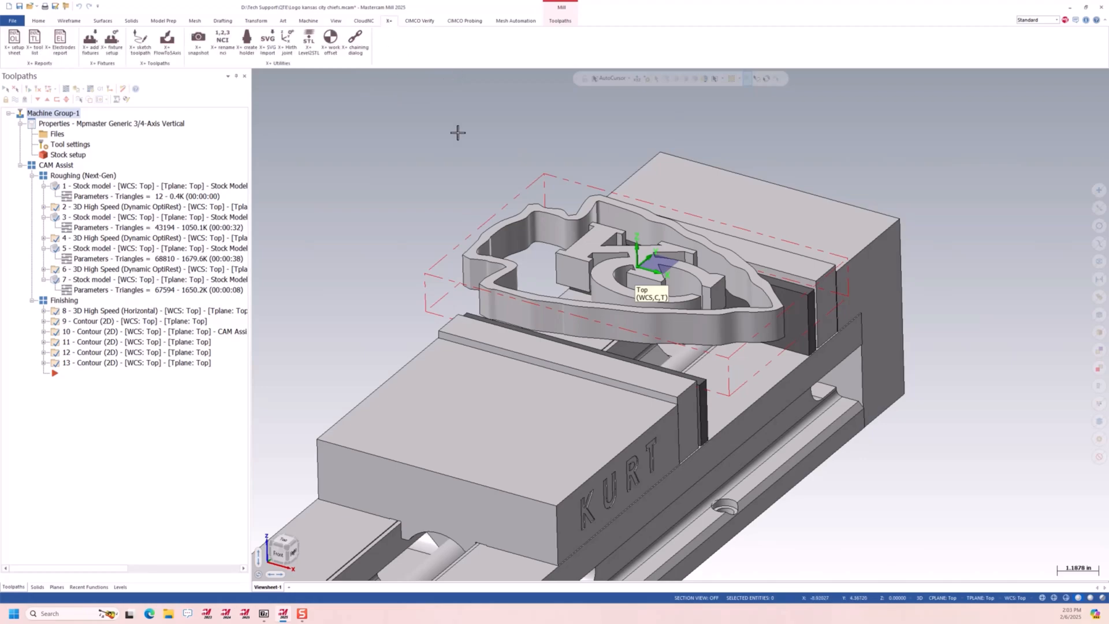
click(35, 41)
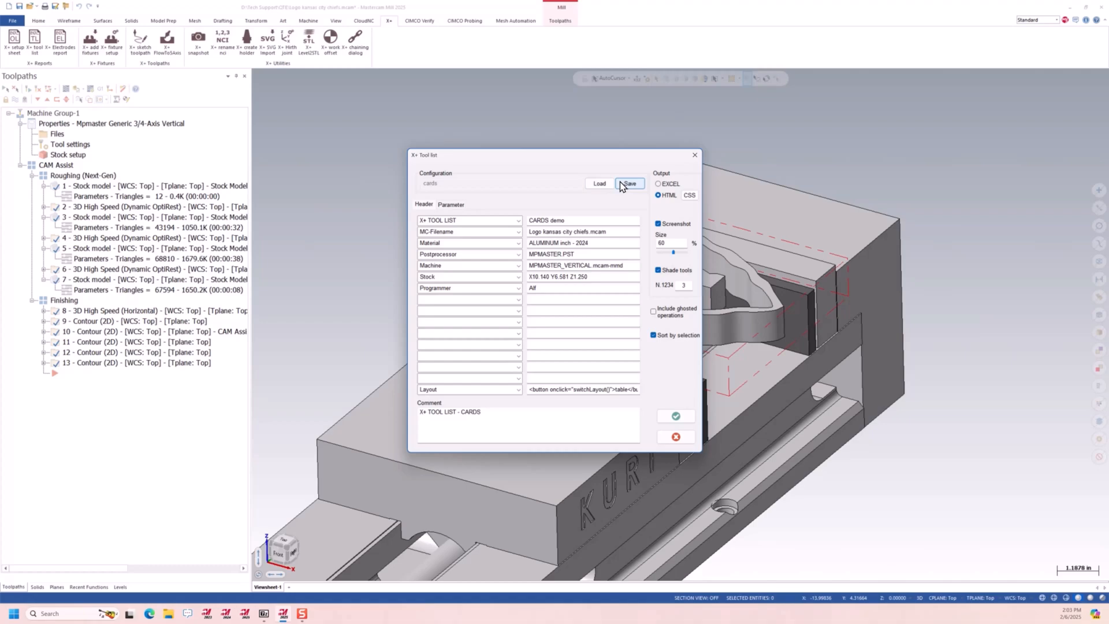
click(599, 184)
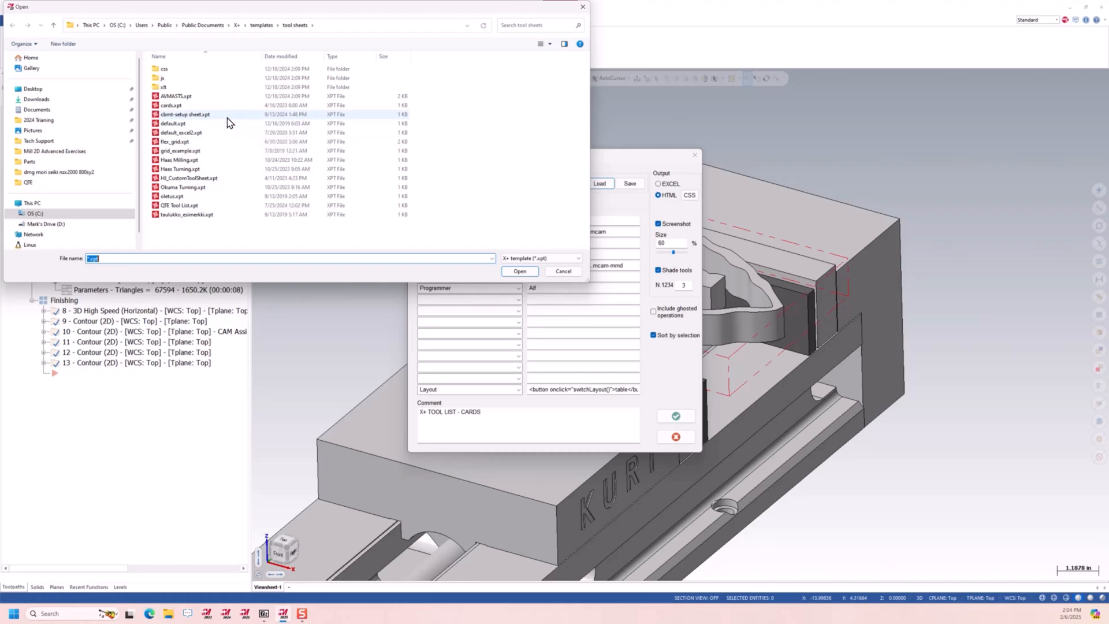
click(563, 270)
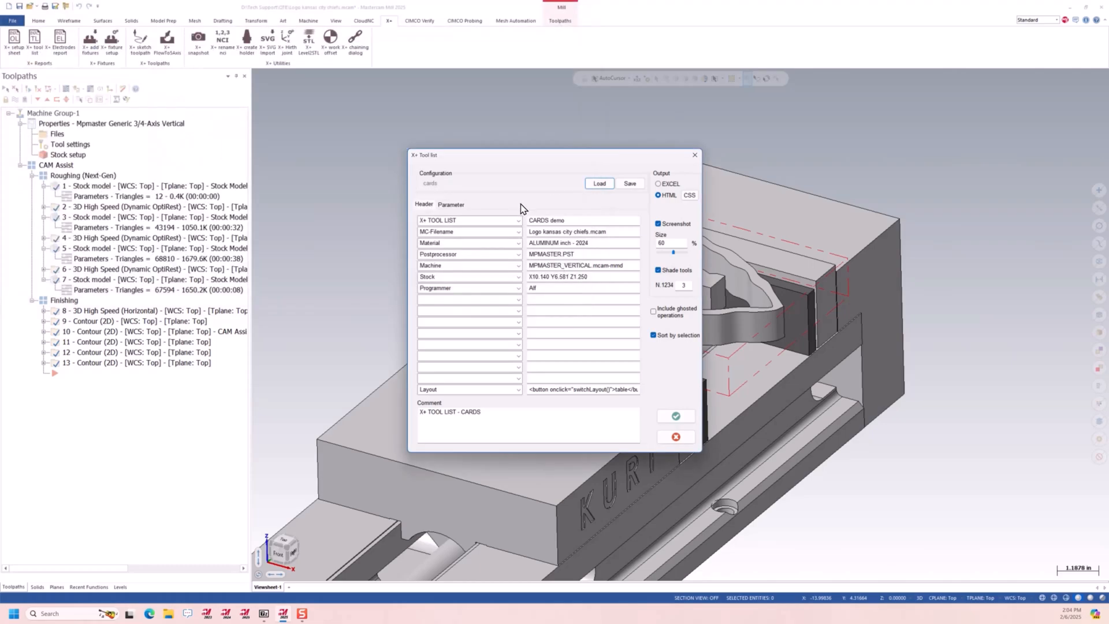
click(672, 413)
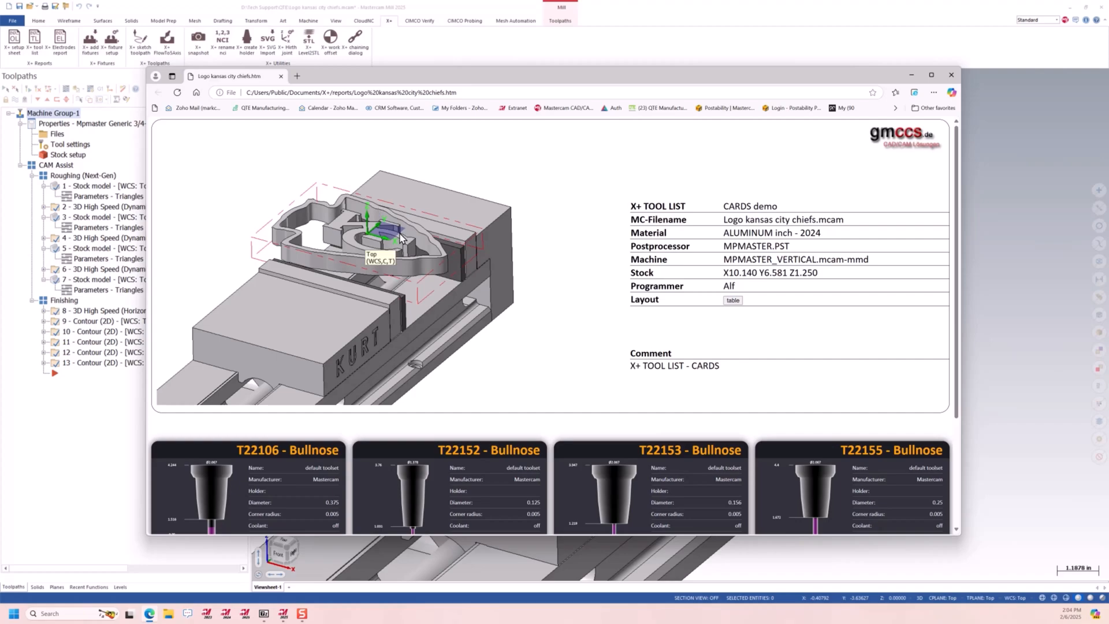
Review the tool cards in the generated tool list report and close the report
scroll(401, 237, down, 3)
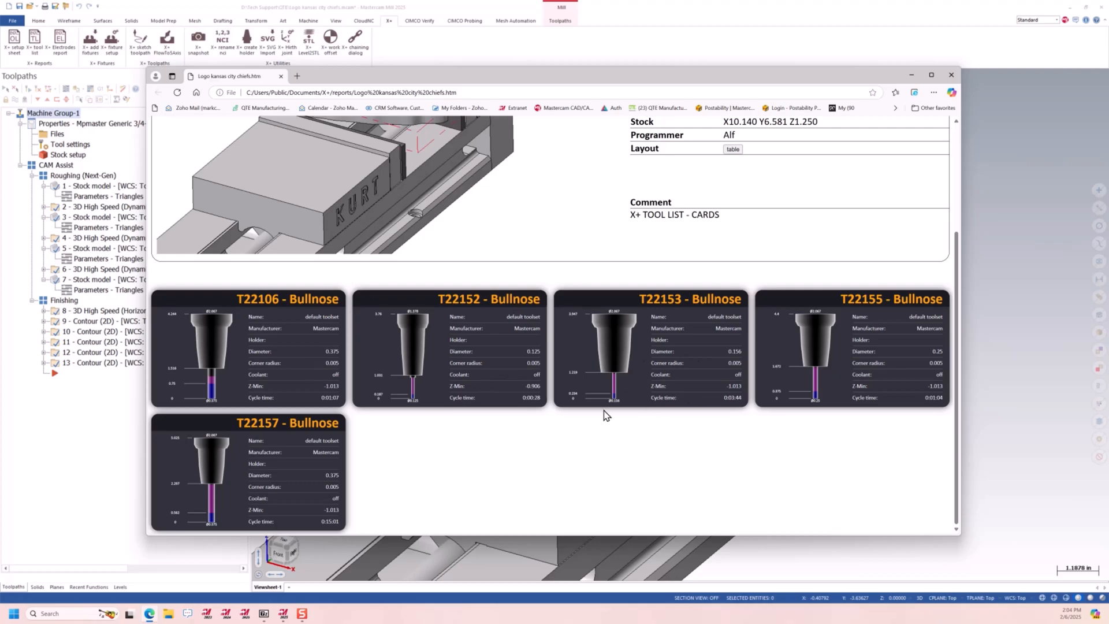
scroll(606, 415, up, 2)
click(951, 75)
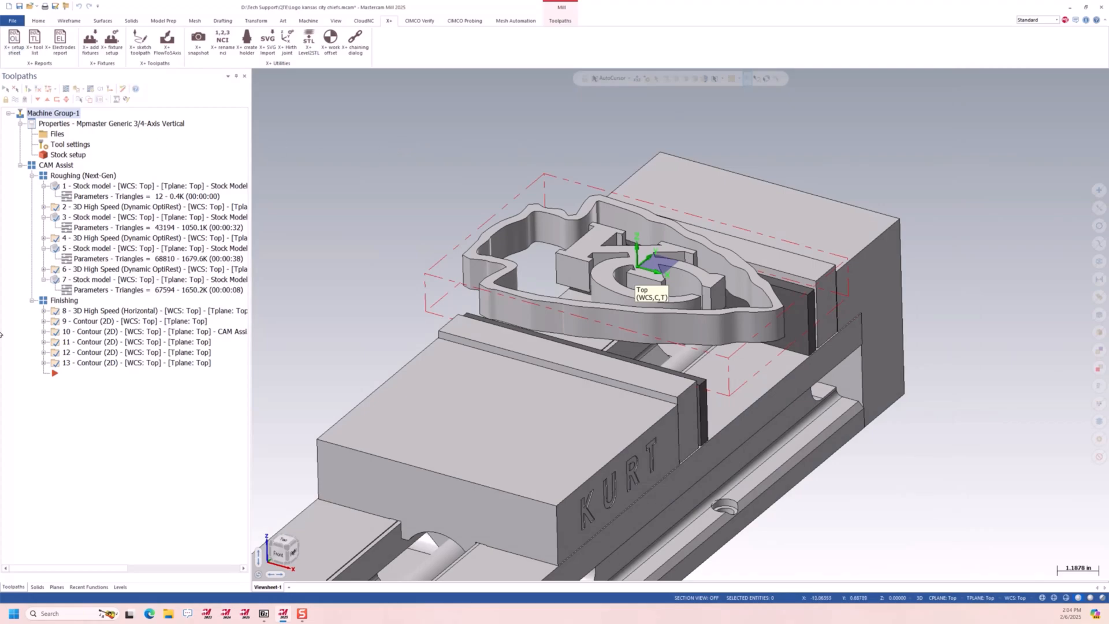
Generate an X+ setup sheet as an HTML report with the default configuration, review its operation table, and close the report
click(14, 41)
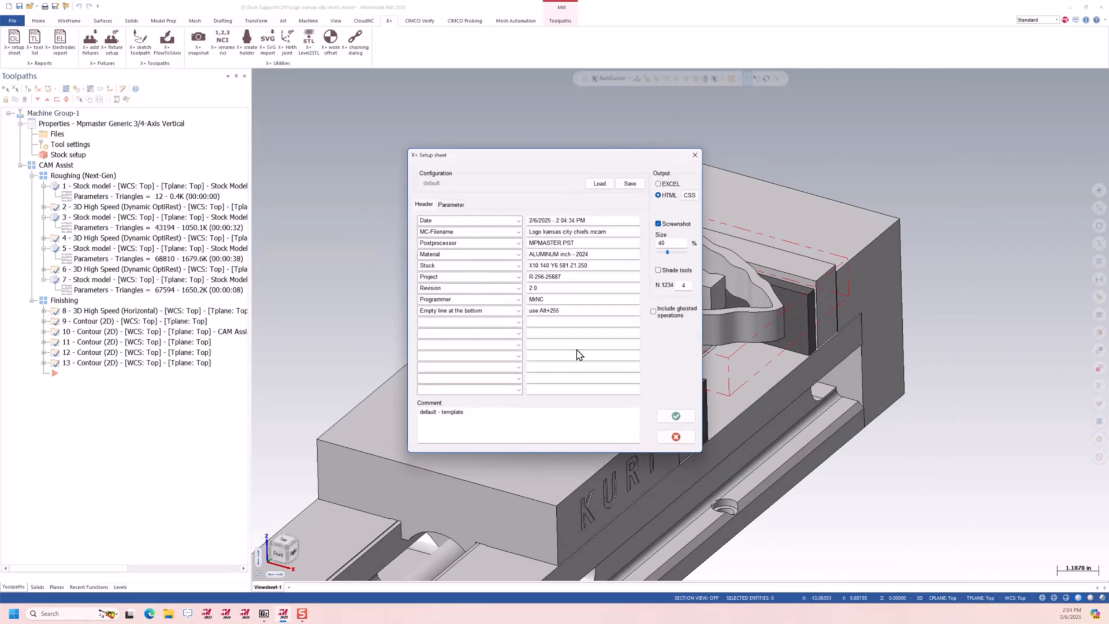
click(675, 416)
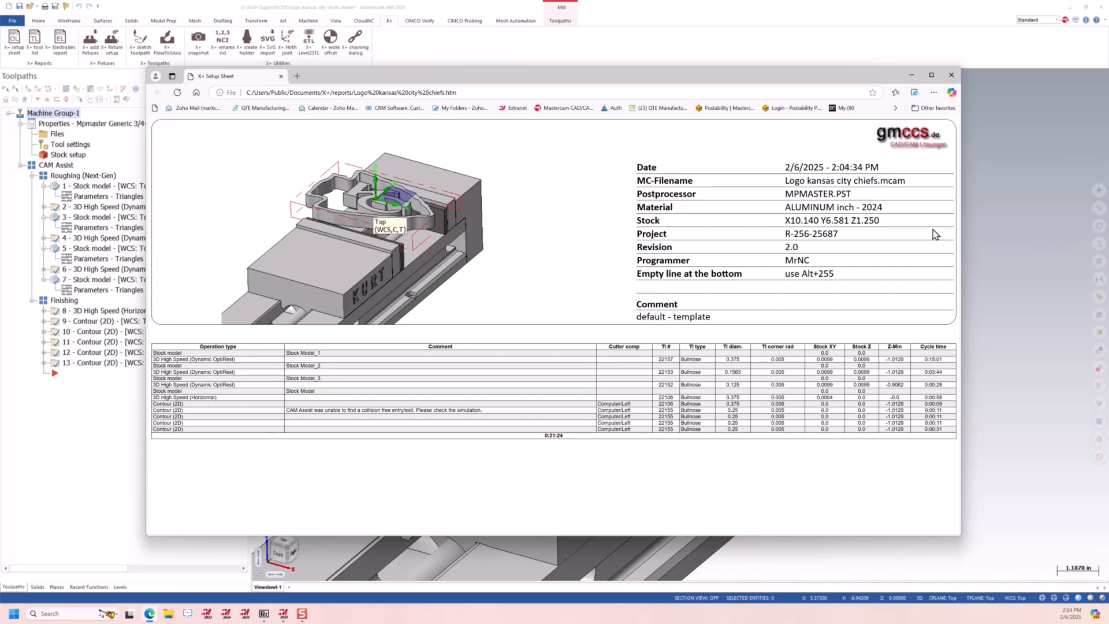
click(949, 81)
mouse_move(556, 342)
middle_down()
mouse_move(545, 332)
mouse_move(559, 330)
mouse_move(546, 343)
middle_up()
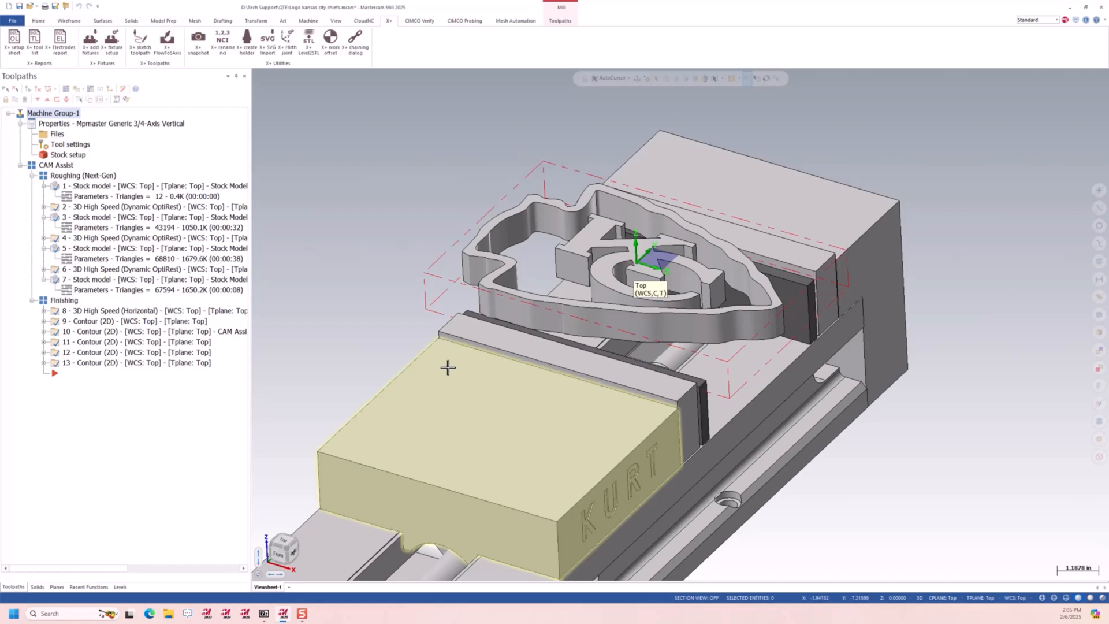
mouse_move(542, 400)
middle_down()
mouse_move(504, 275)
mouse_move(540, 403)
middle_up()
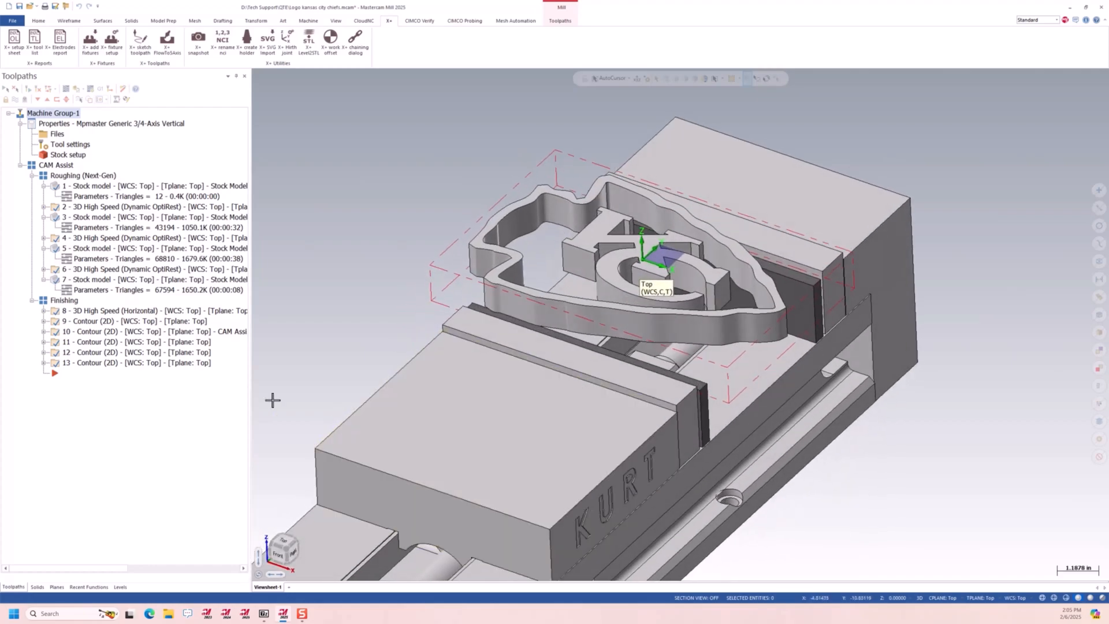